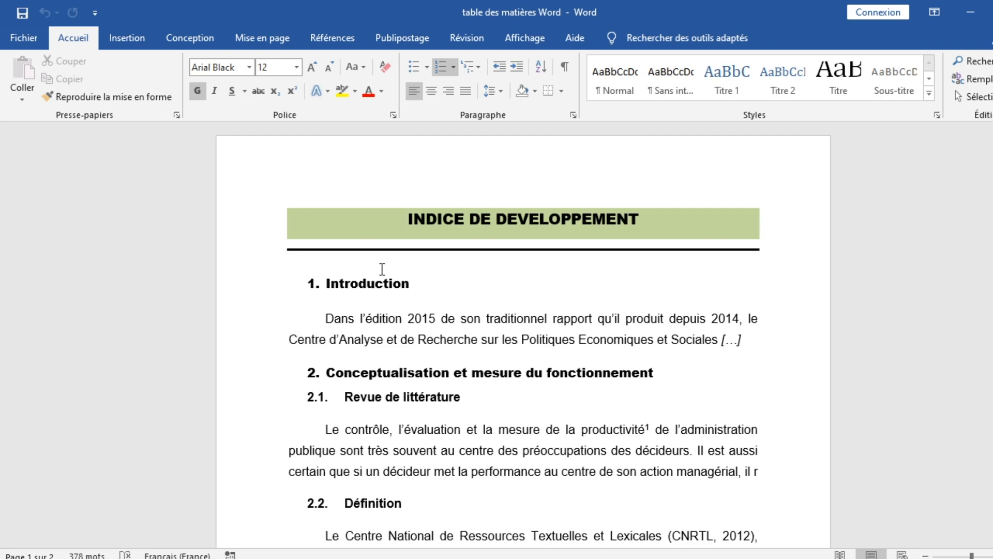
# - Examine the document's title and its numbered headings and subheadings from Introduction through Conclusion
pyautogui.click(407, 220)
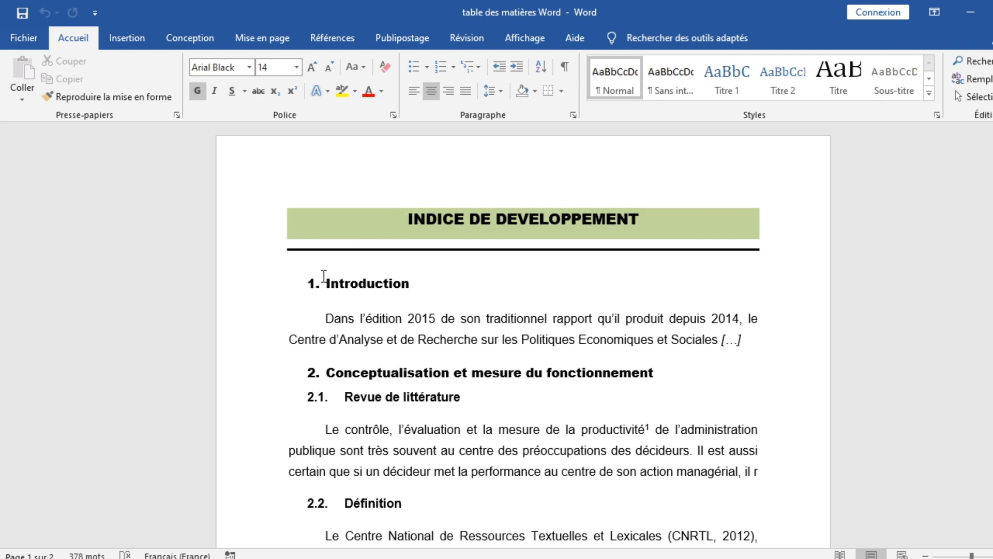
pyautogui.moveTo(409, 220); pyautogui.dragTo(619, 207)
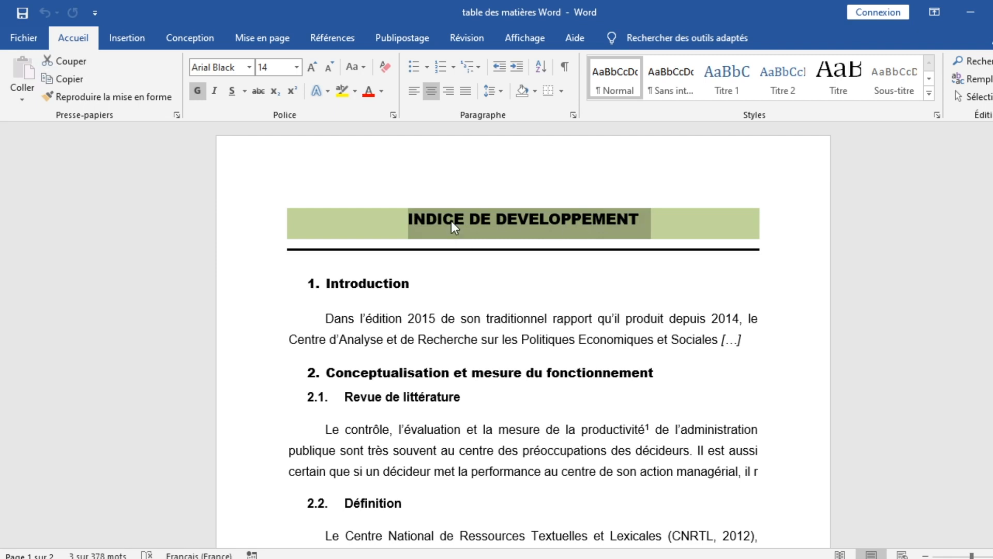
pyautogui.moveTo(326, 283); pyautogui.dragTo(361, 295)
pyautogui.click(358, 290)
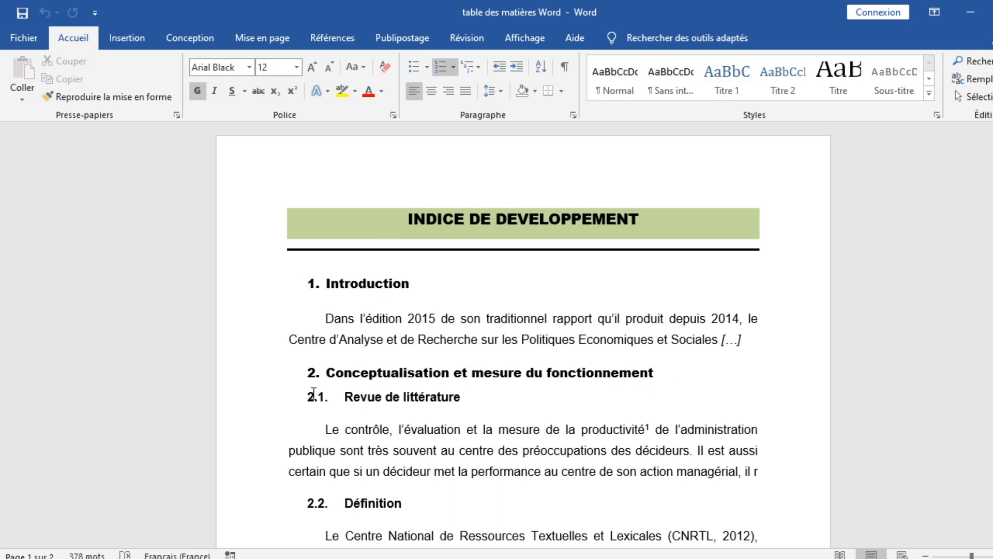
pyautogui.scroll(-2, 331, 385)
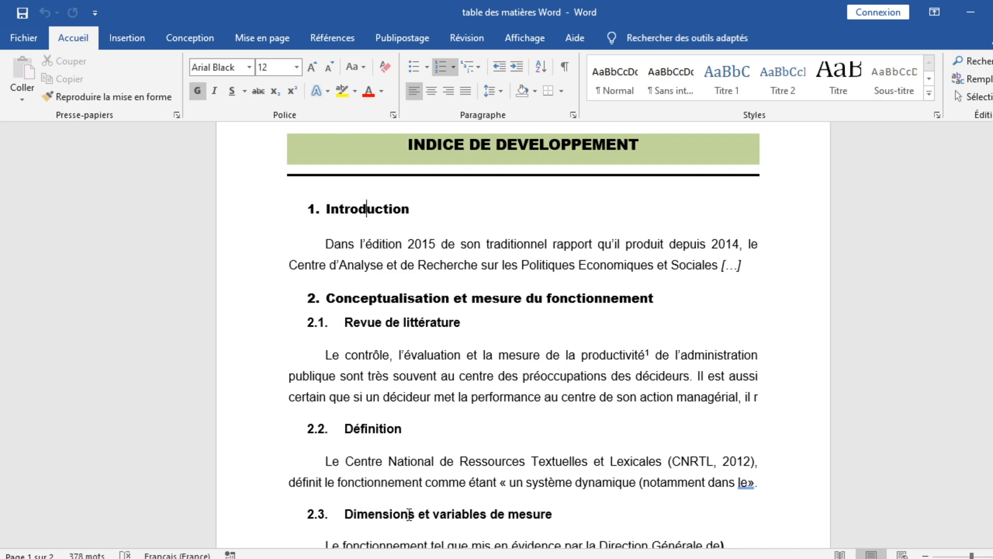
pyautogui.scroll(-3, 458, 505)
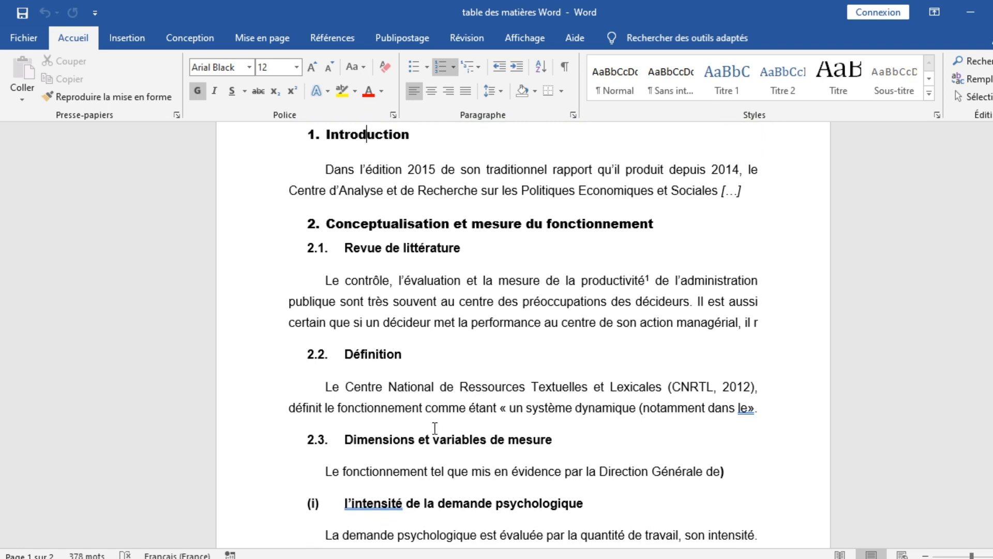
pyautogui.scroll(-15, 414, 383)
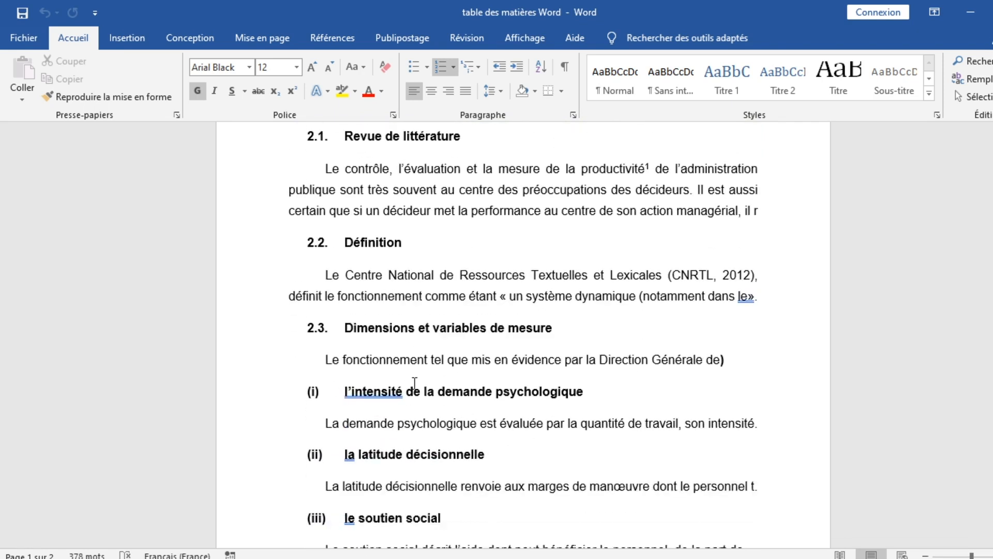
pyautogui.scroll(-4, 415, 383)
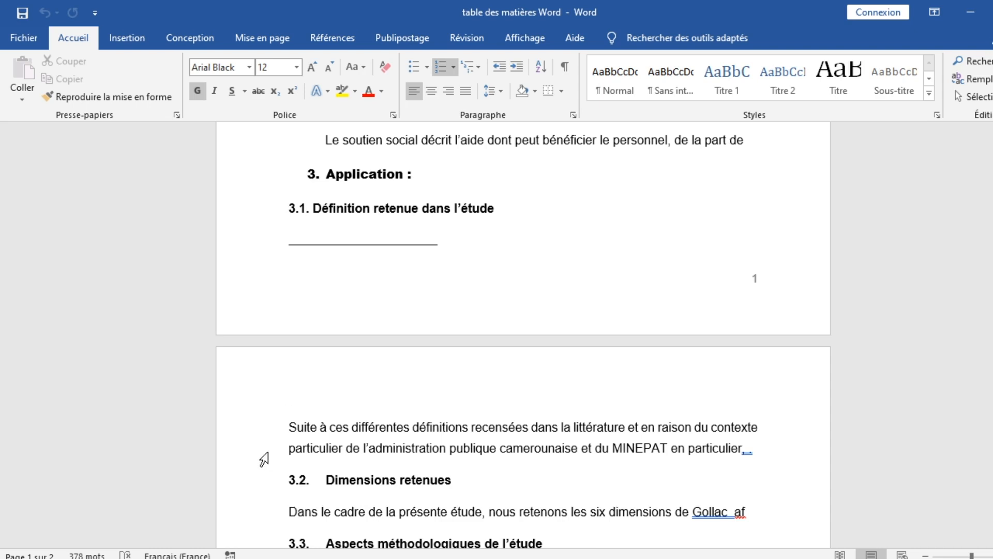
pyautogui.scroll(-3, 291, 533)
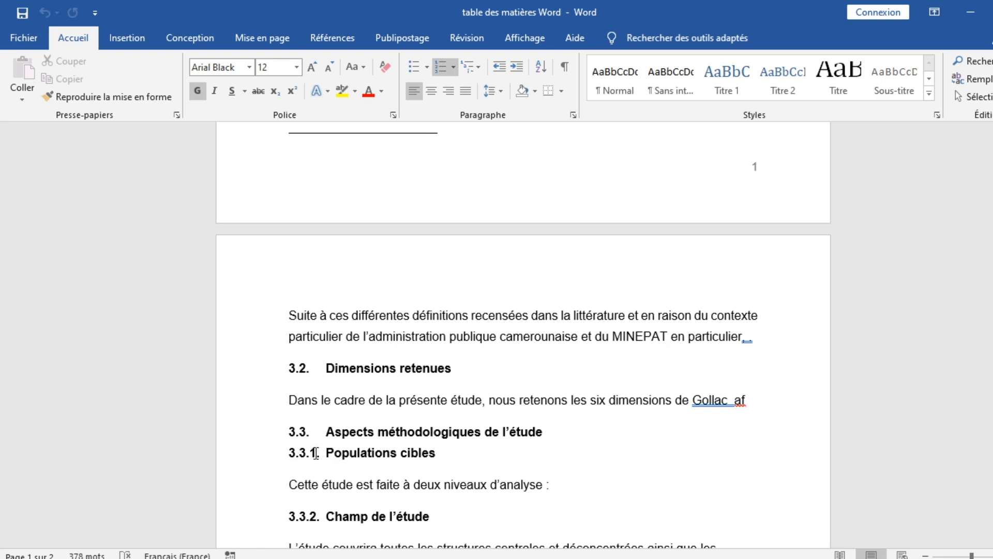
pyautogui.scroll(-9, 380, 462)
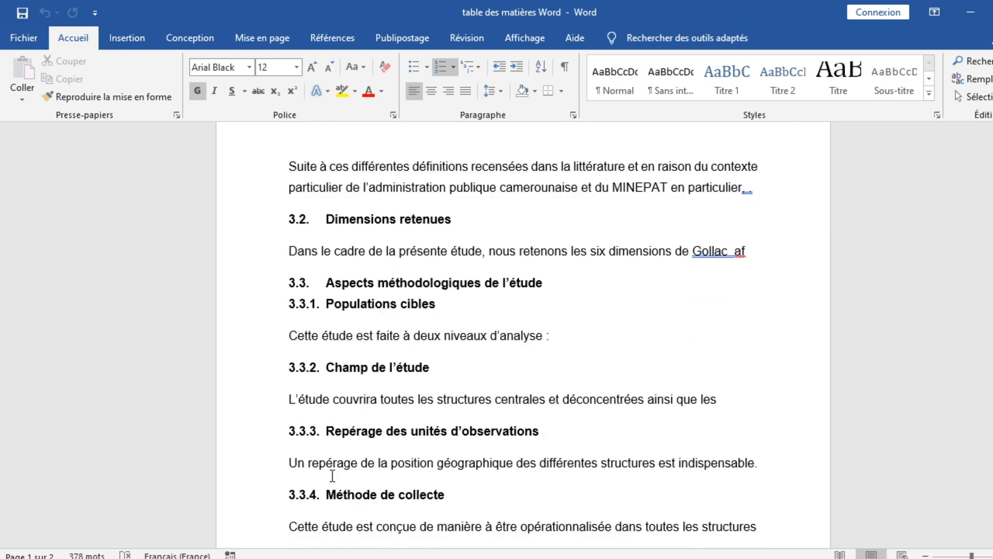
pyautogui.scroll(-3, 331, 445)
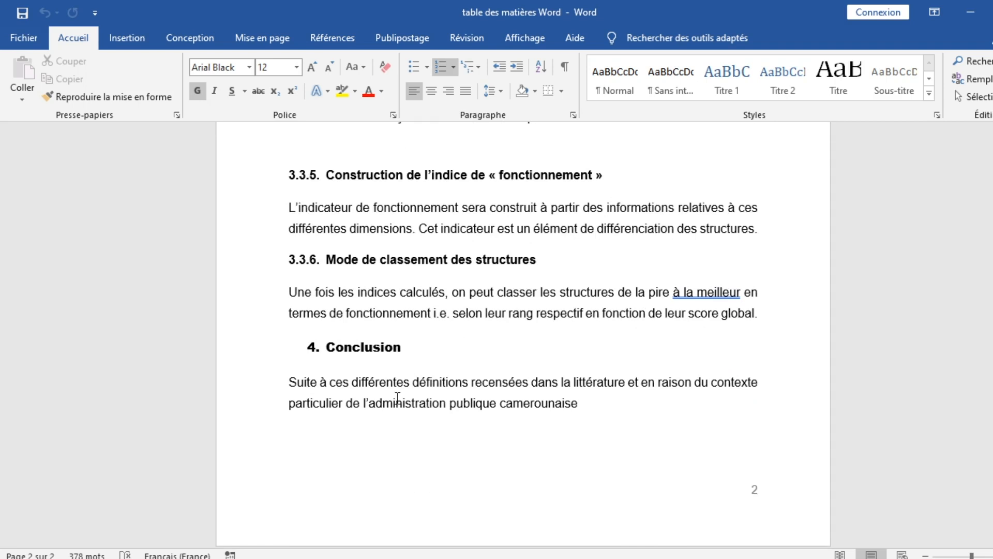
pyautogui.scroll(20, 397, 399)
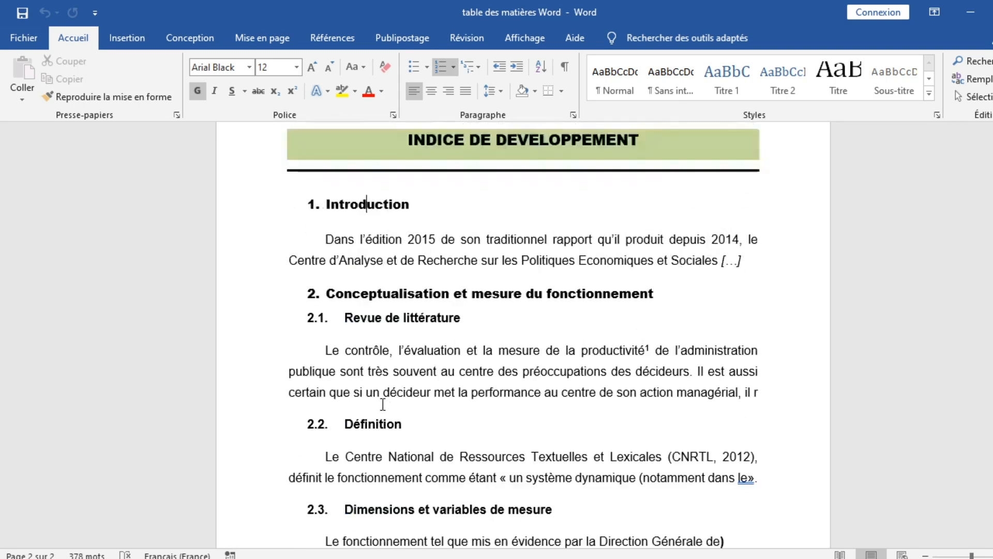
pyautogui.scroll(2, 382, 403)
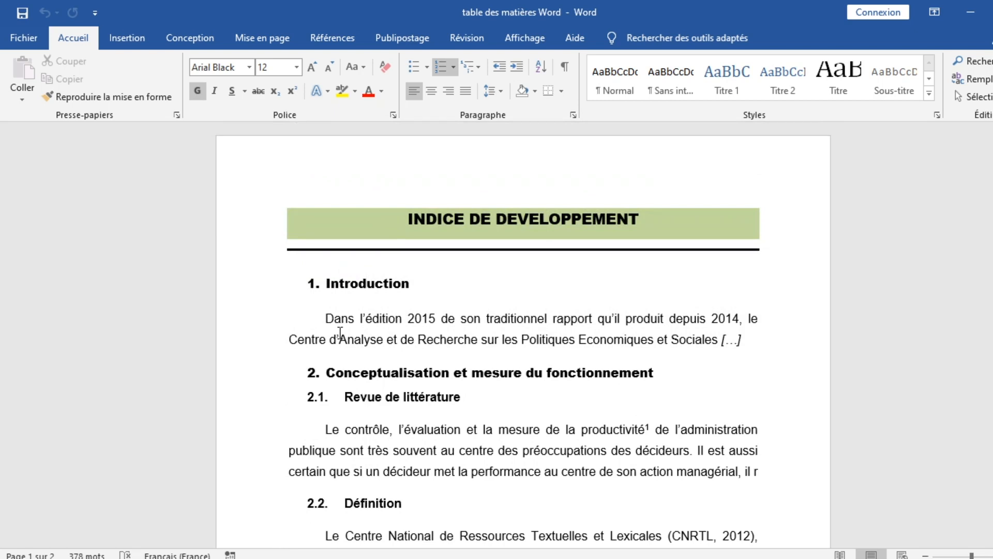
# - Update the Titre 1 style to match the existing formatting of the "Introduction" heading
pyautogui.moveTo(421, 284); pyautogui.dragTo(331, 286)
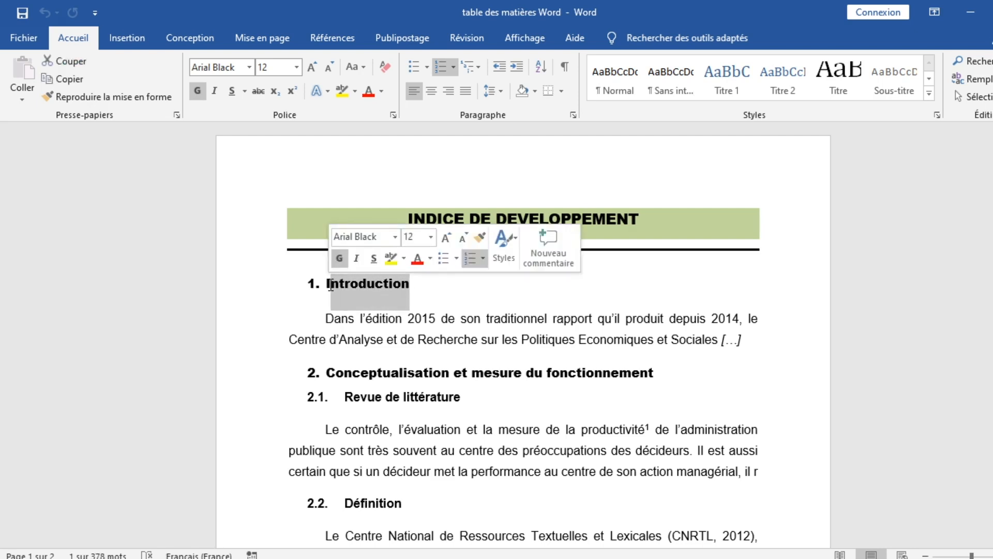
pyautogui.click(432, 282)
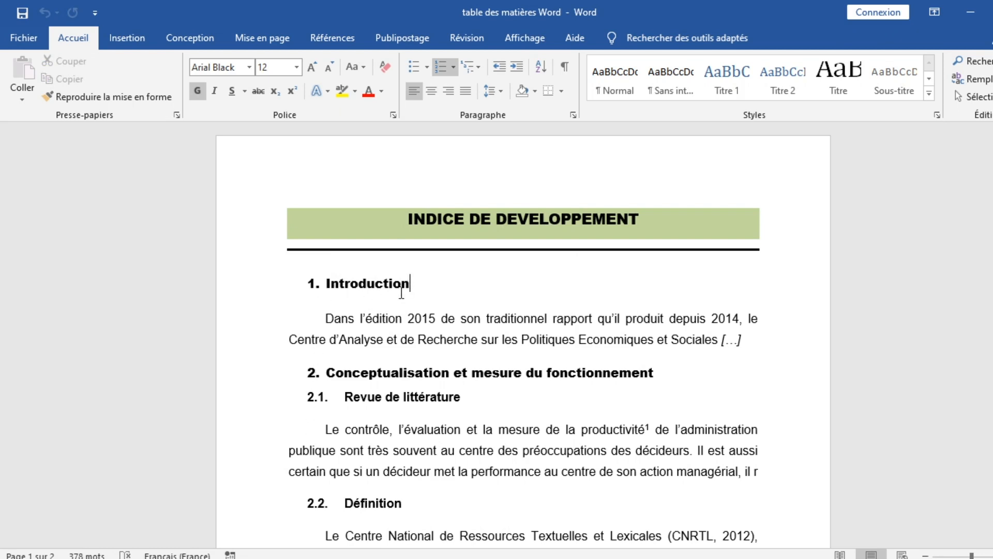
pyautogui.moveTo(423, 283); pyautogui.dragTo(312, 306)
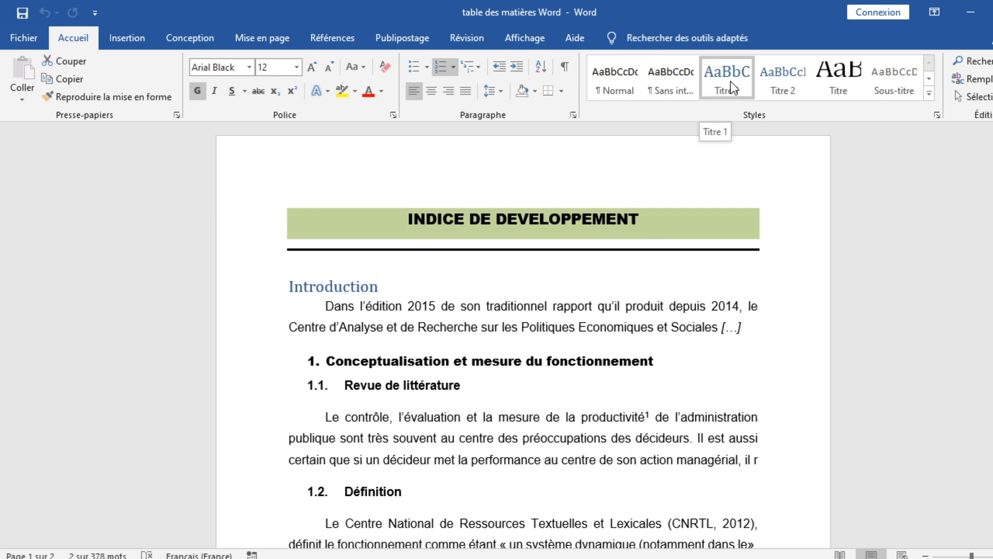
pyautogui.click(730, 82)
pyautogui.click(737, 85)
pyautogui.rightClick(737, 85)
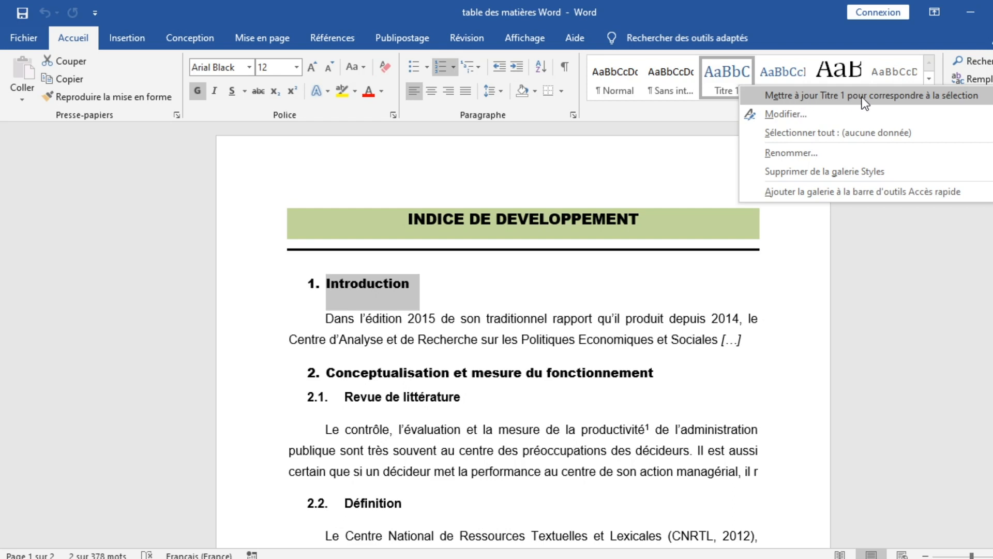
pyautogui.click(783, 95)
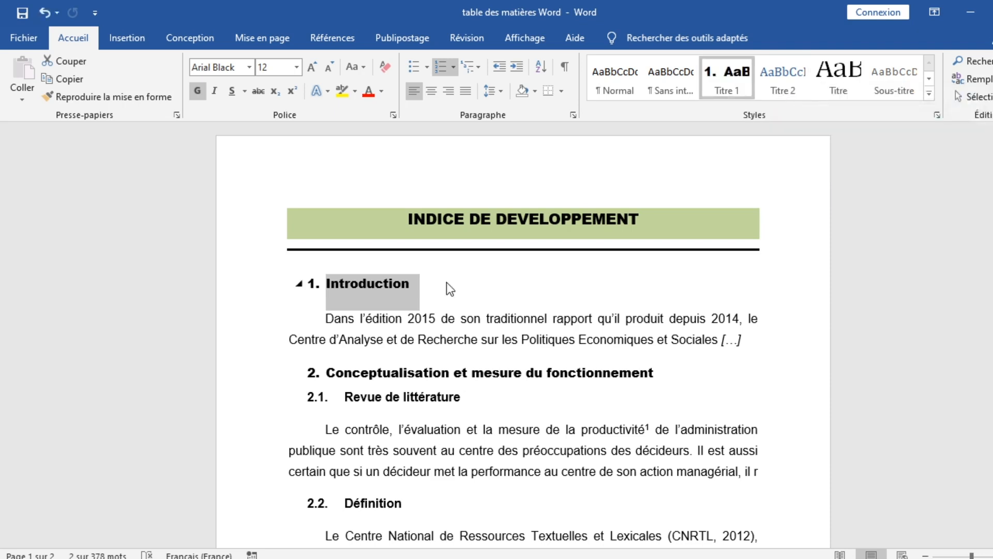
# - Apply the Titre 1 style to the heading "Conceptualisation et mesure du fonctionnement"
pyautogui.scroll(-1, 357, 328)
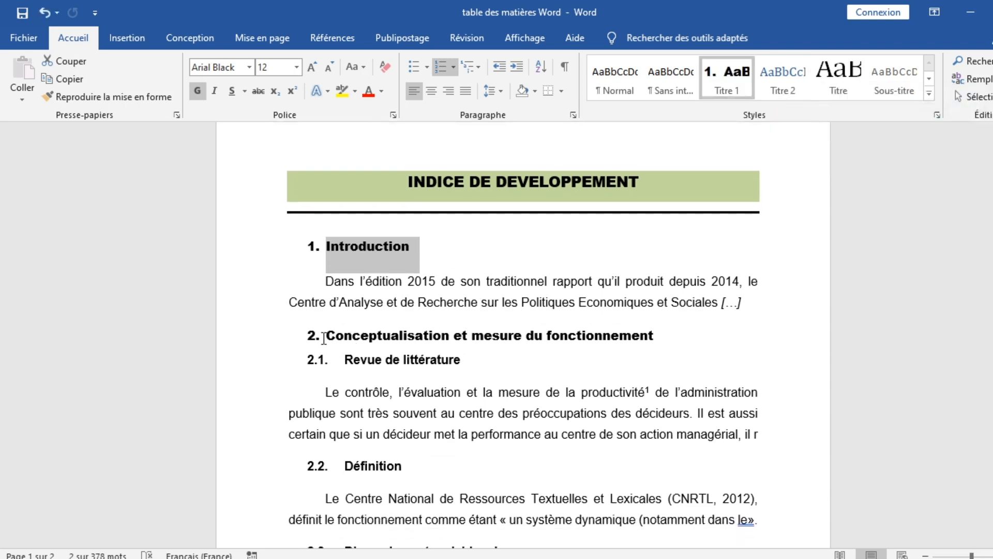
pyautogui.moveTo(327, 336); pyautogui.dragTo(582, 329)
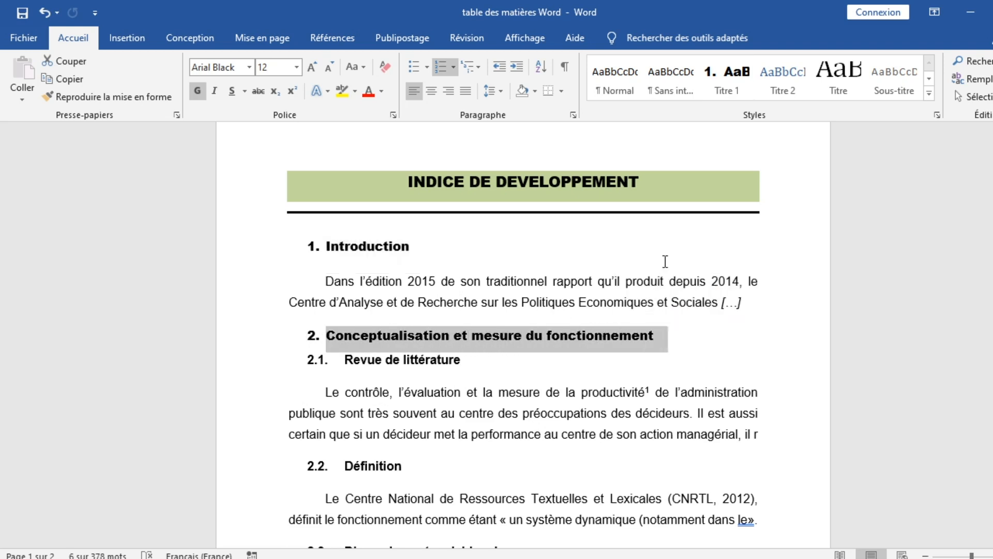
pyautogui.click(730, 75)
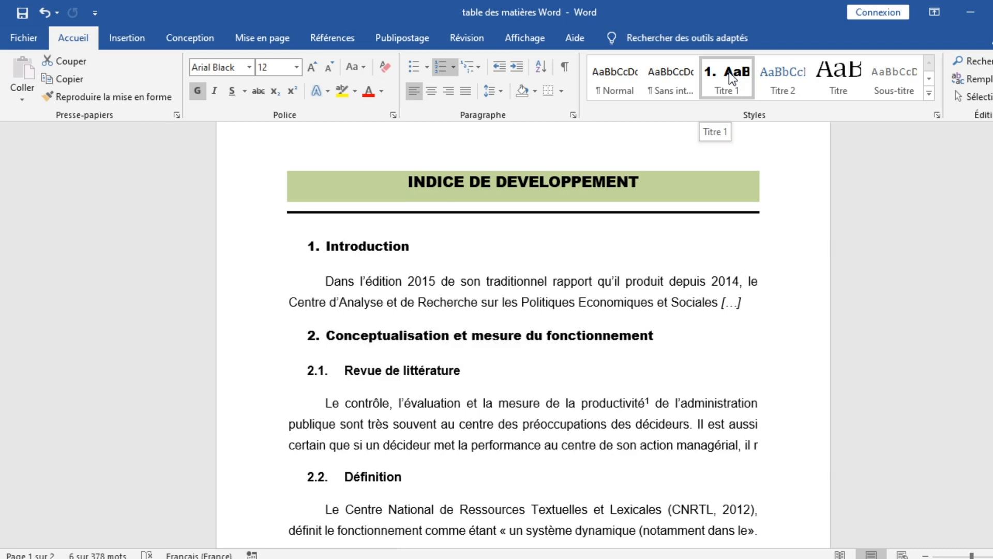
pyautogui.click(728, 73)
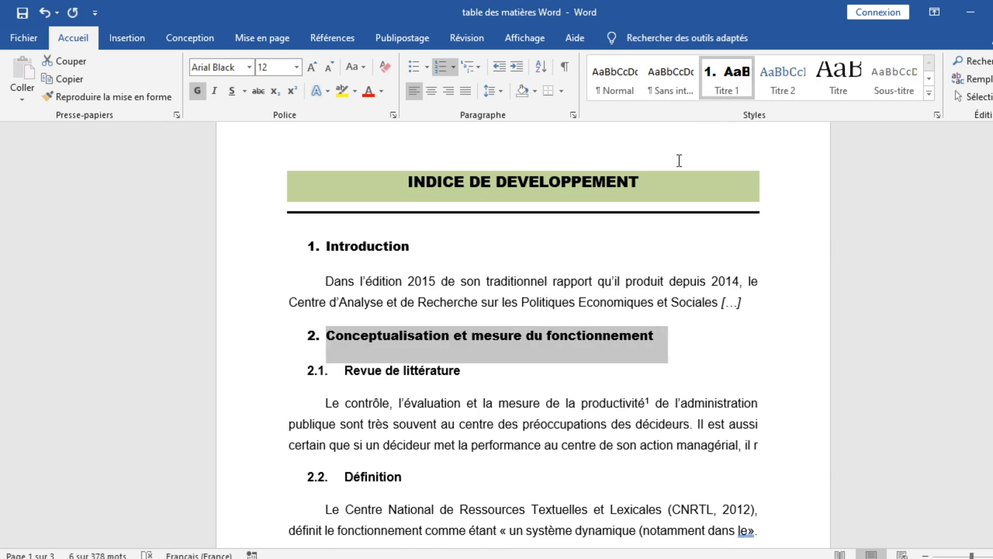
# - Update the Titre 2 style to match the existing formatting of the "Revue de littérature" subheading
pyautogui.scroll(-1, 445, 315)
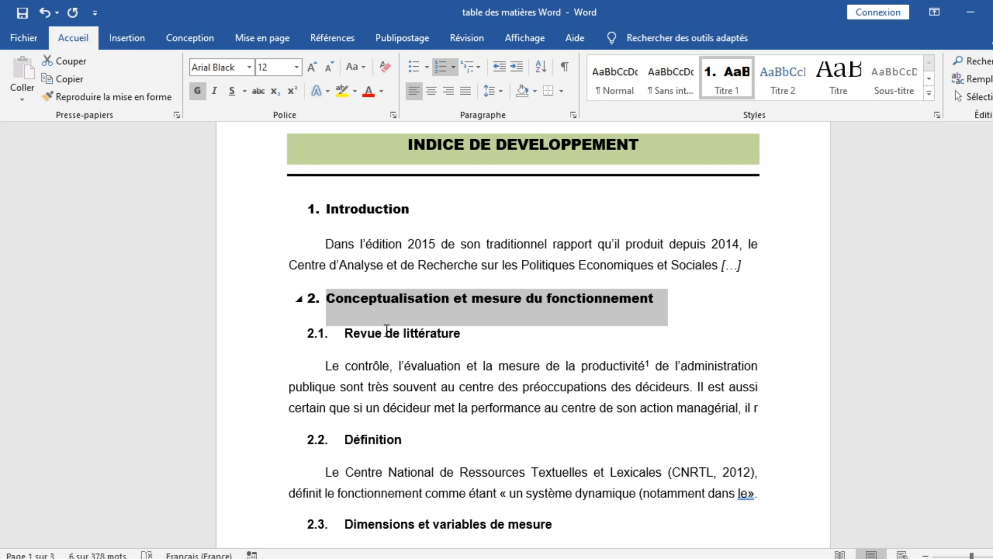
pyautogui.click(342, 335)
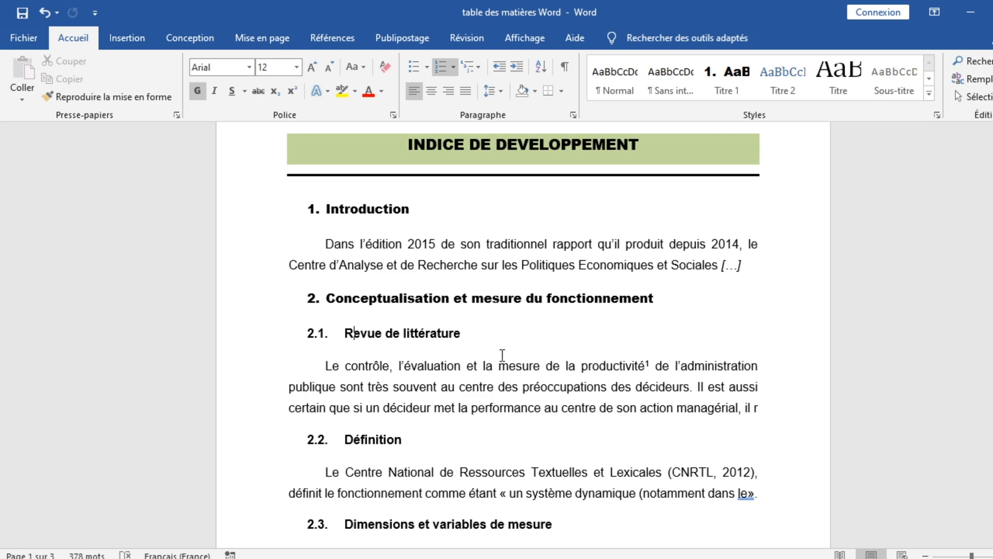
pyautogui.moveTo(465, 334); pyautogui.dragTo(348, 336)
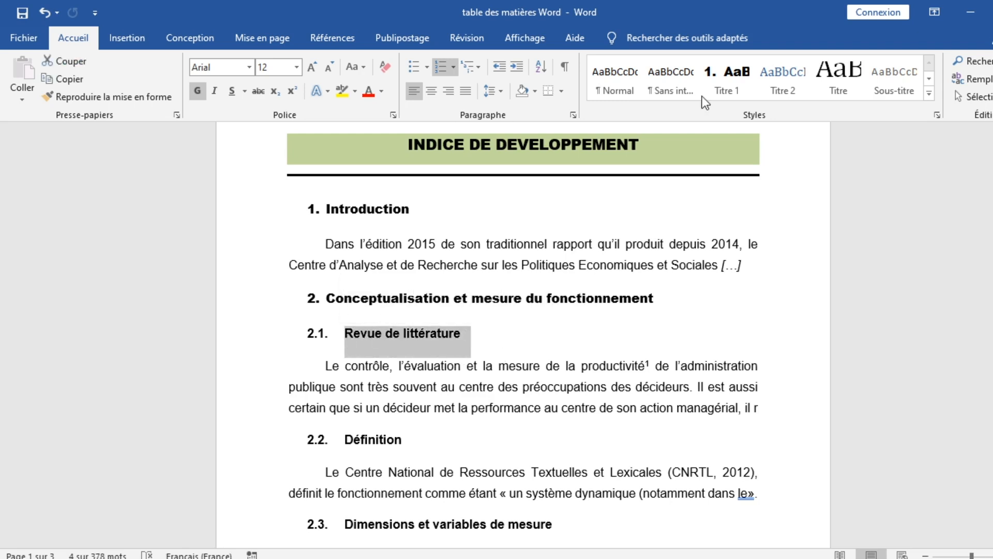
pyautogui.click(792, 89)
pyautogui.rightClick(792, 89)
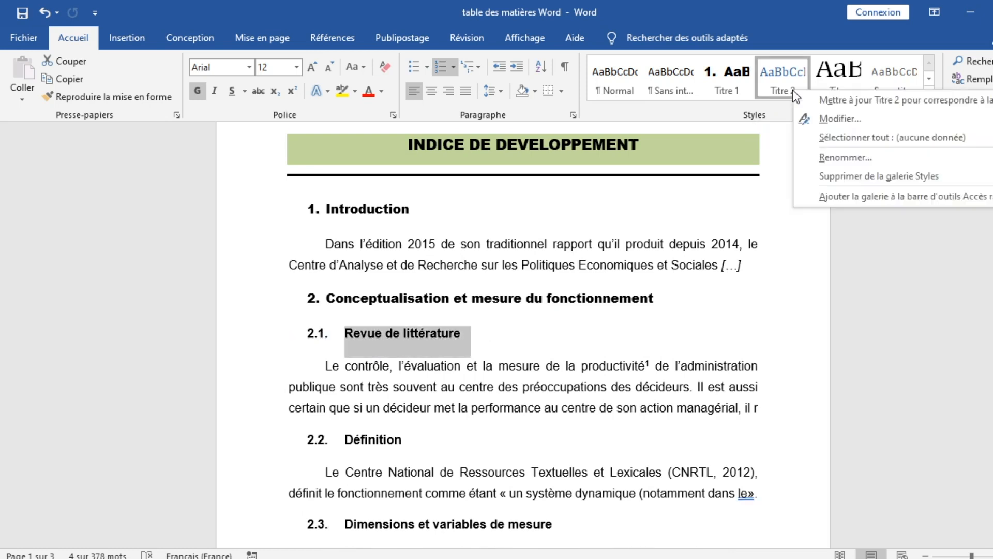
pyautogui.click(858, 100)
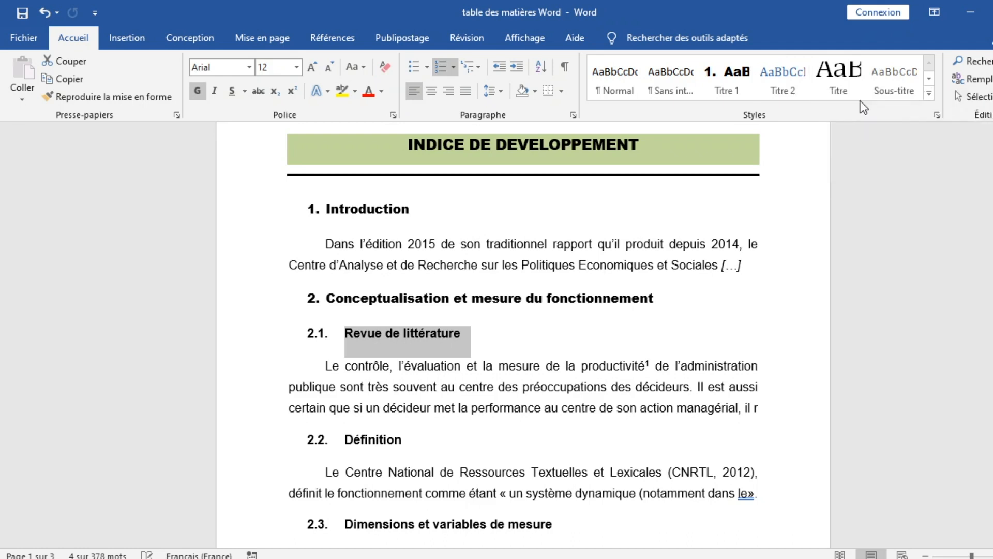
# - Apply the Titre 2 style to the subheadings "Définition" and "Dimensions et variables de mesure"
pyautogui.moveTo(345, 441); pyautogui.dragTo(414, 438)
pyautogui.click(782, 77)
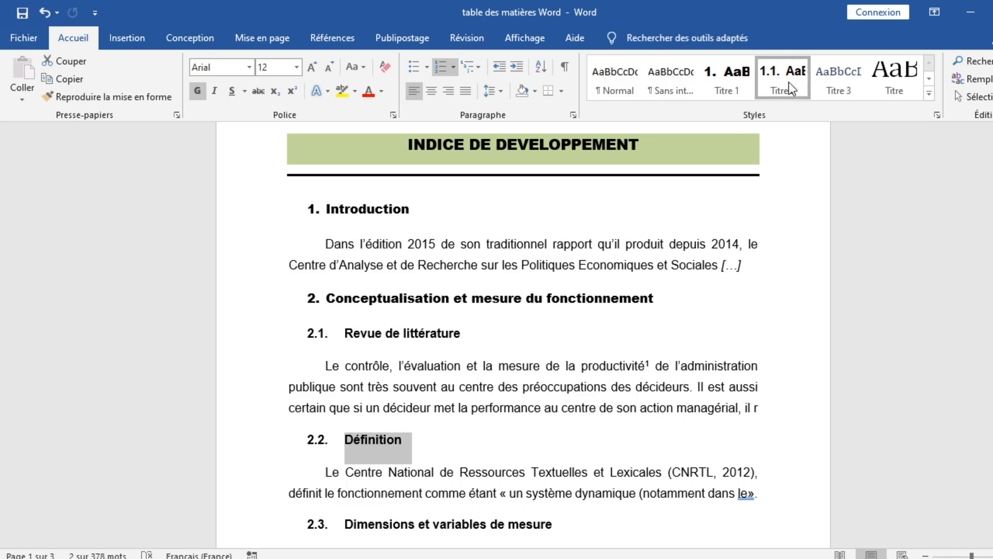
pyautogui.scroll(-3, 441, 428)
pyautogui.moveTo(345, 380); pyautogui.dragTo(564, 377)
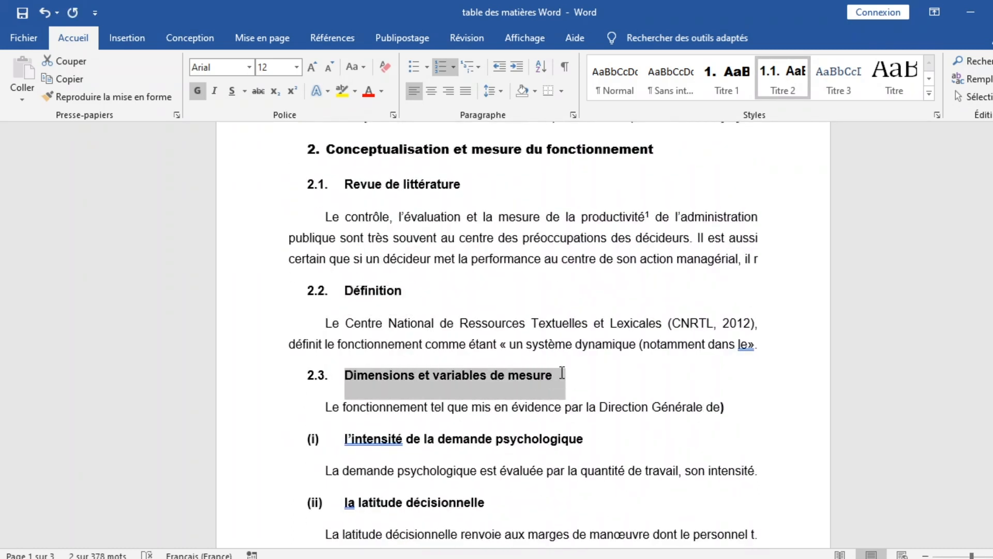
pyautogui.click(796, 77)
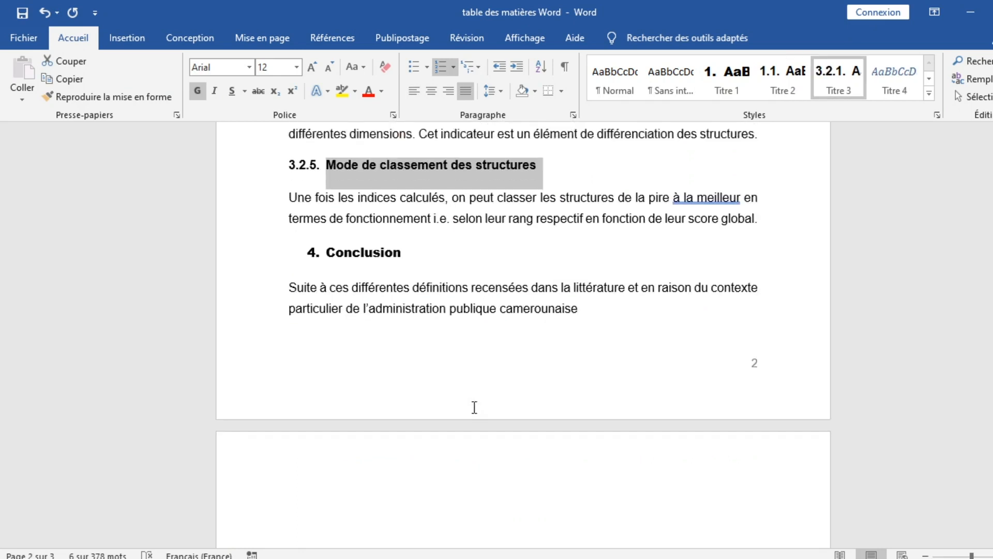
# - Apply the Titre 1 style to the "Conclusion" heading near the end of the document
pyautogui.scroll(2, 468, 383)
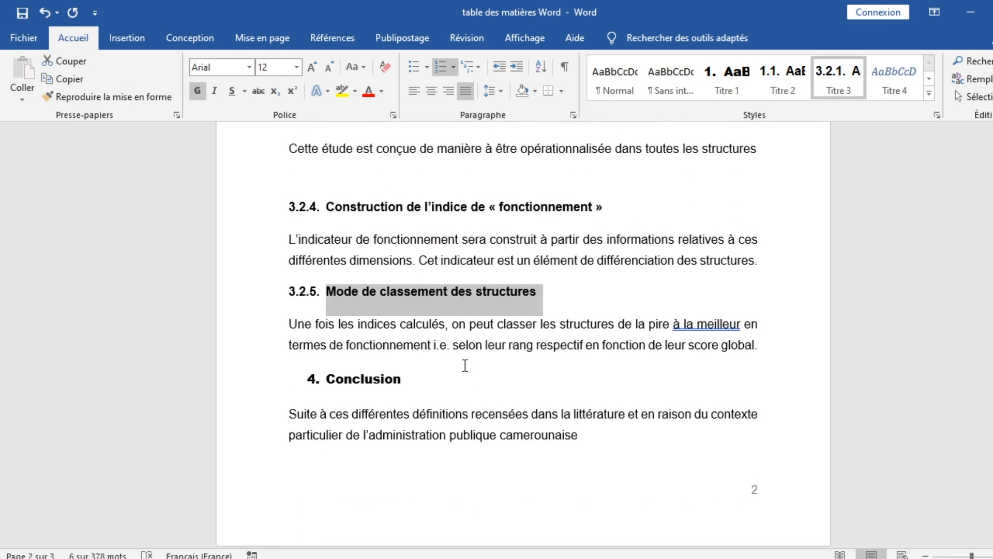
pyautogui.scroll(-1, 427, 372)
pyautogui.moveTo(411, 307); pyautogui.dragTo(325, 310)
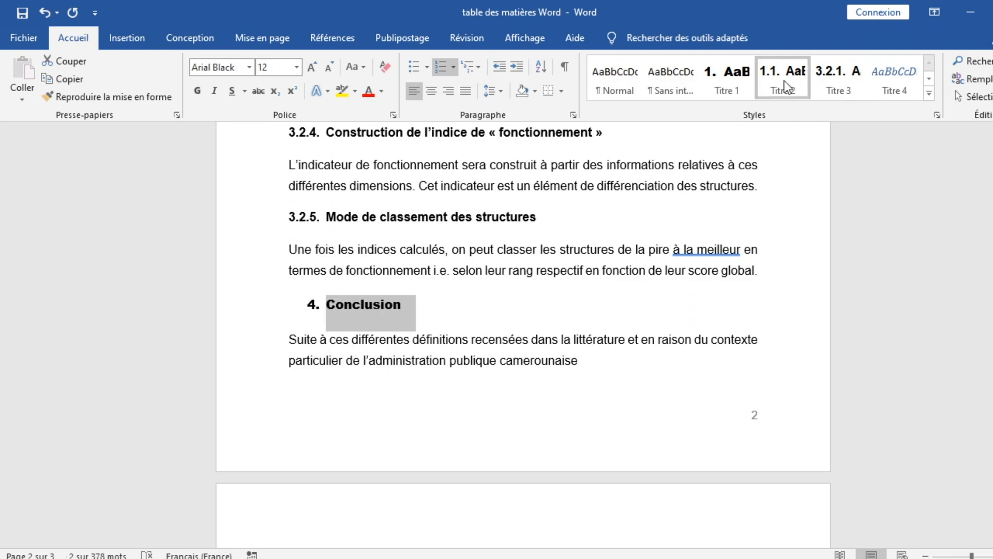
pyautogui.click(730, 85)
pyautogui.scroll(-5, 523, 350)
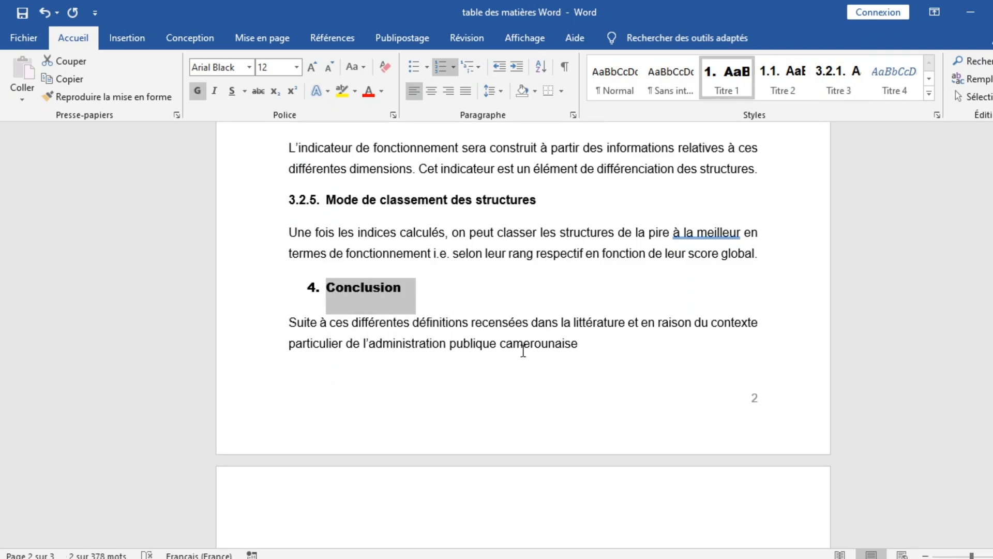
pyautogui.scroll(6, 523, 351)
pyautogui.scroll(20, 523, 351)
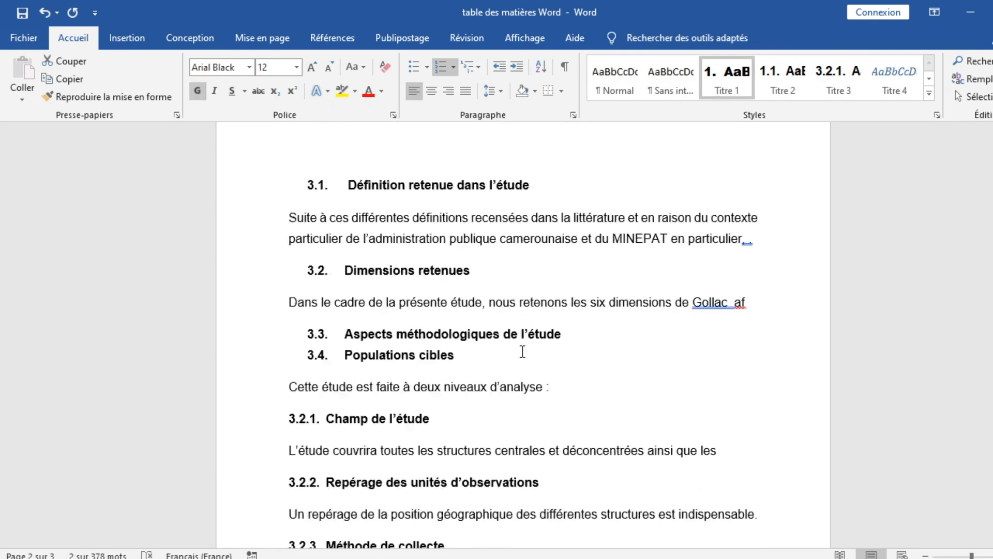
pyautogui.scroll(2, 522, 351)
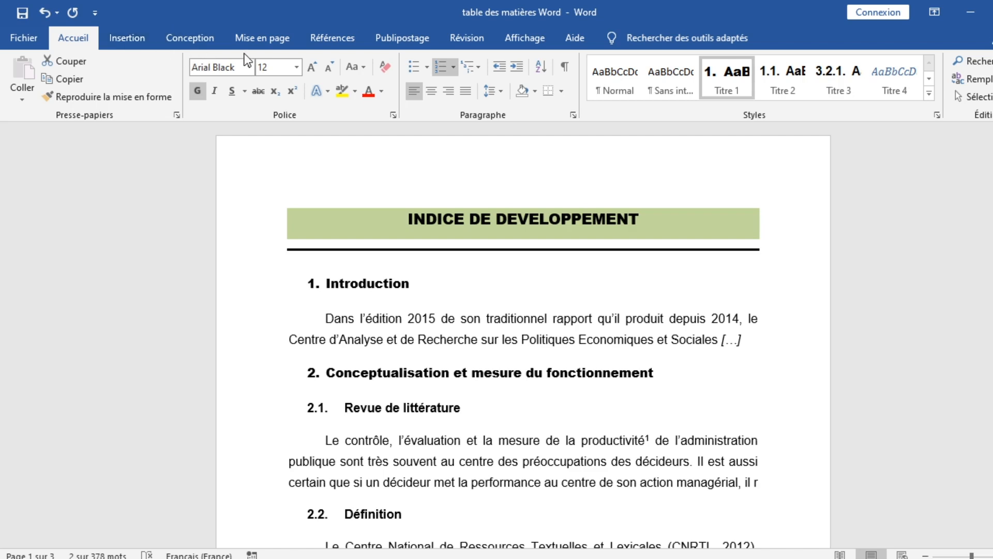
pyautogui.click(123, 38)
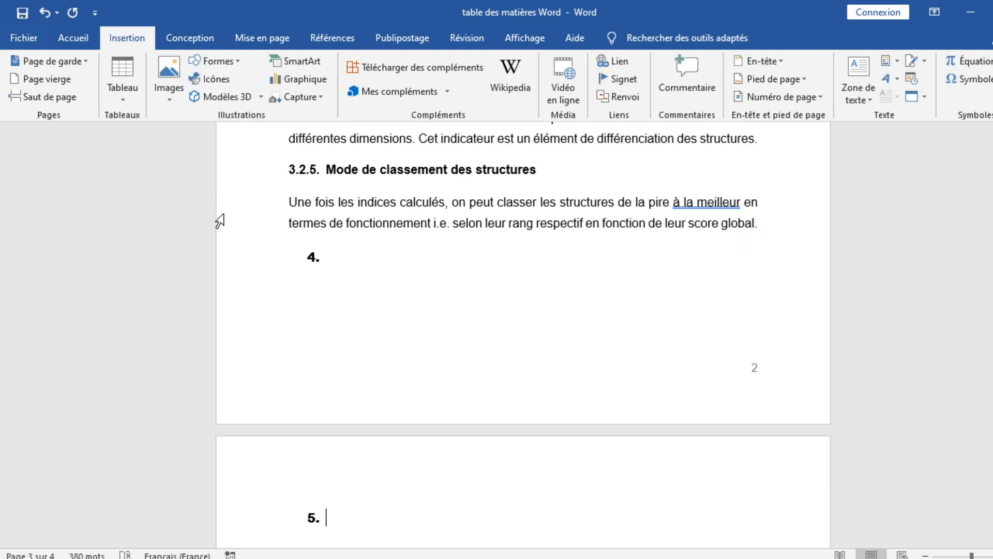
pyautogui.scroll(3, 220, 219)
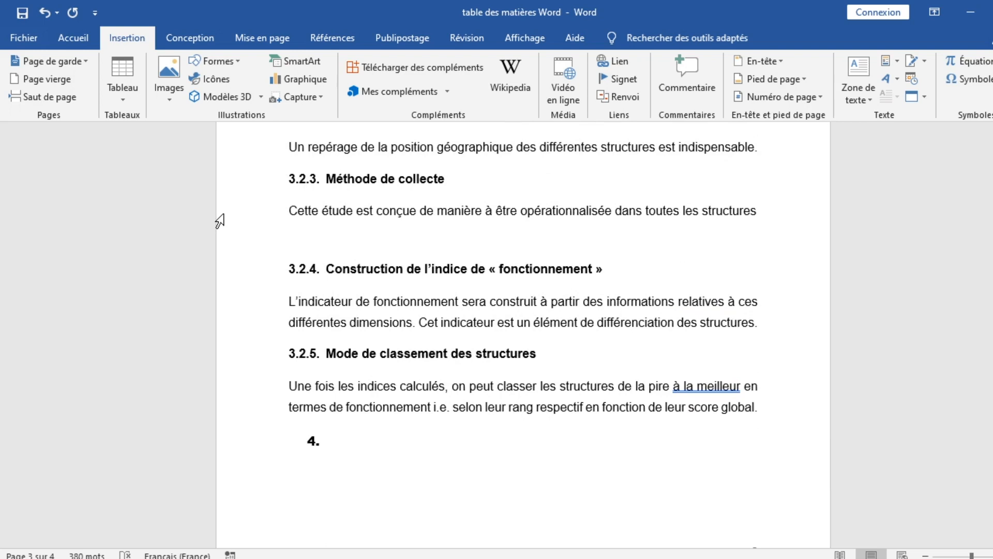
pyautogui.click(45, 13)
# - Insert a blank page before the "INDICE DE DEVELOPPEMENT" title at the start of the document
pyautogui.scroll(5, 393, 289)
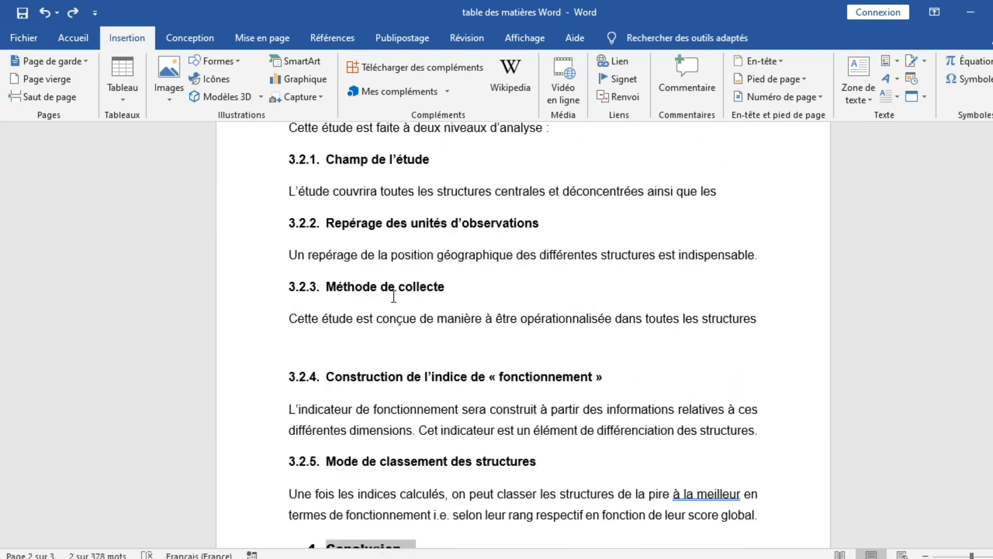
pyautogui.scroll(15, 535, 202)
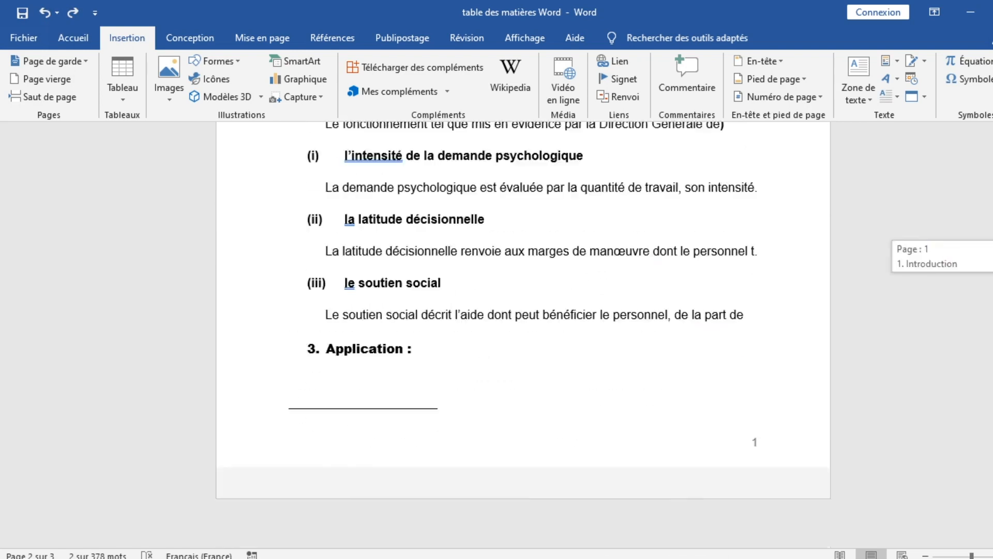
pyautogui.click(373, 190)
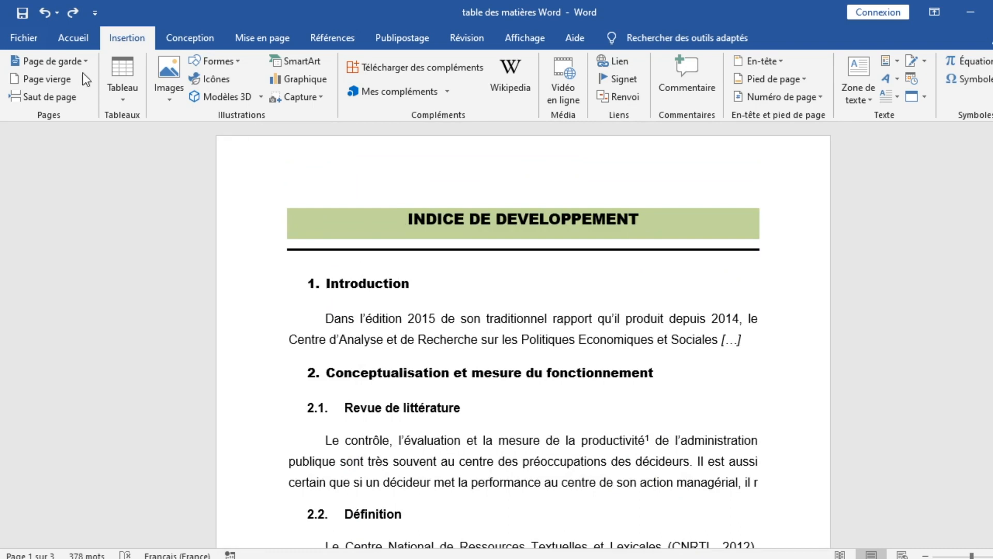
pyautogui.click(48, 77)
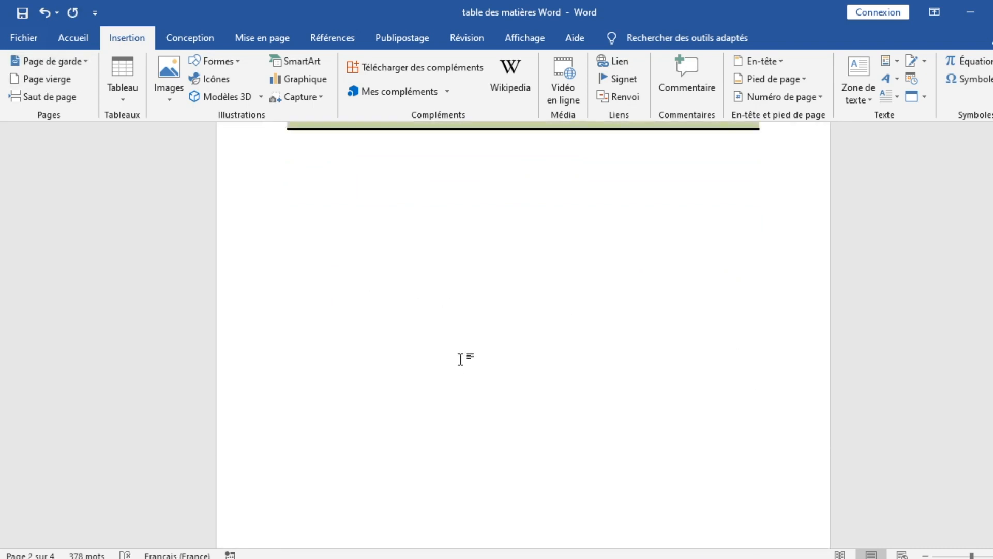
# - Remove the leftover green-shaded, bordered title paragraph from the new blank first page
pyautogui.scroll(-5, 423, 341)
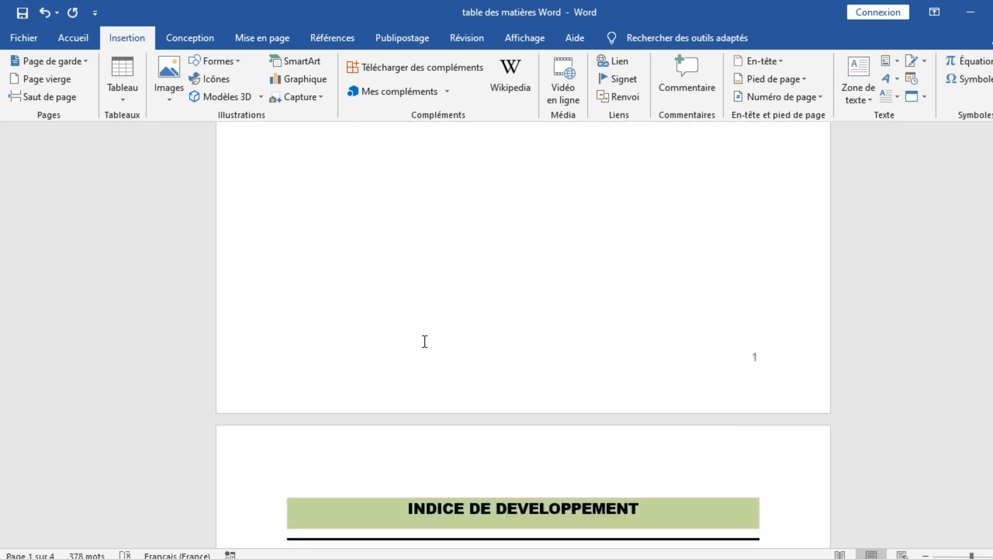
pyautogui.scroll(-5, 362, 284)
pyautogui.tripleClick(337, 242)
pyautogui.press('Delete')
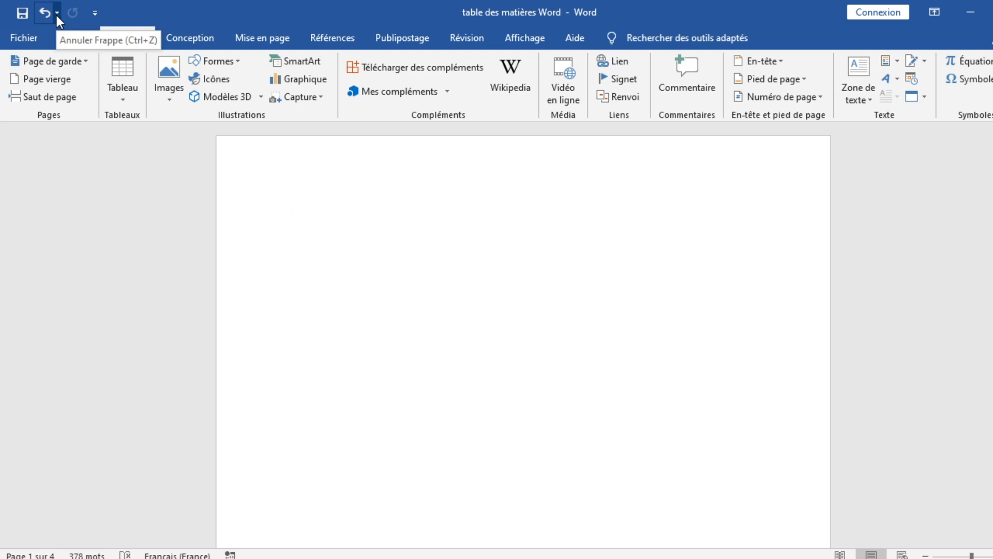
# - Insert the predefined "Table automatique 1" table of contents on the blank first page
pyautogui.click(321, 39)
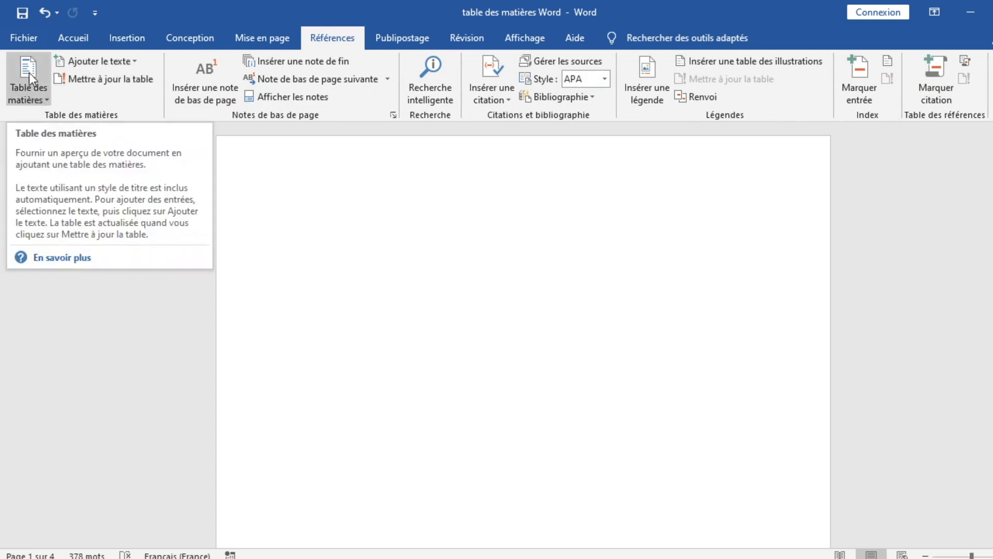
pyautogui.click(42, 97)
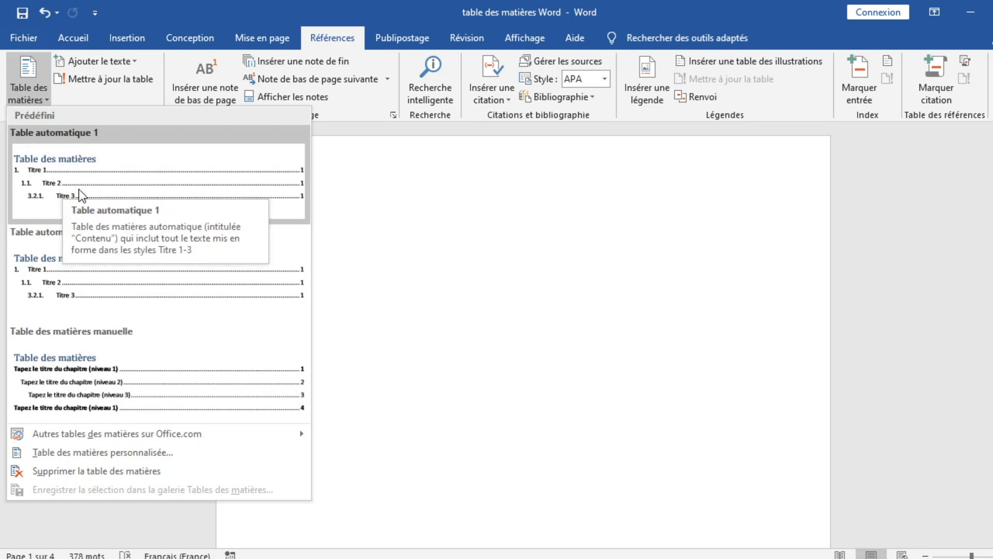
pyautogui.click(150, 193)
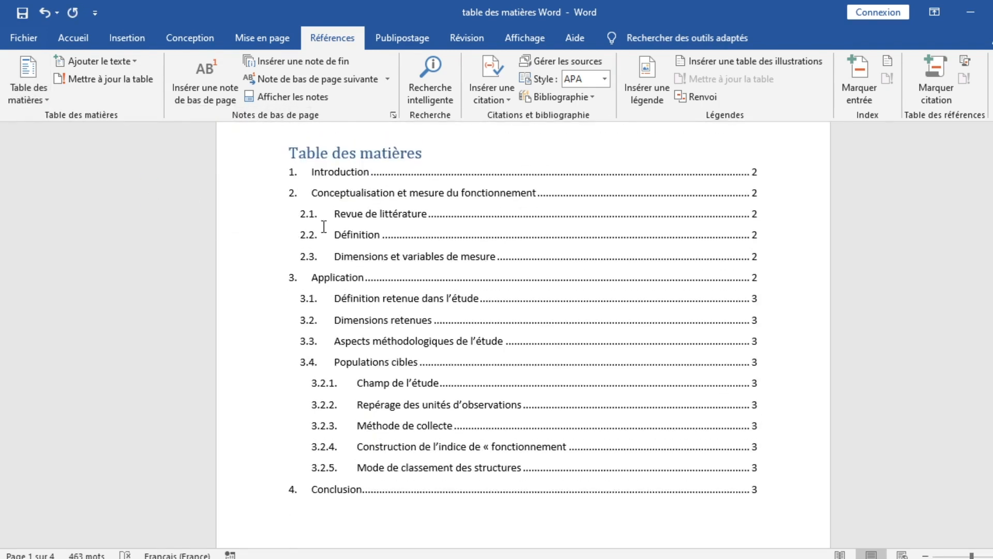
# - Replace the table of contents heading "Table des matières" with "Sommaire"
pyautogui.scroll(2, 372, 298)
pyautogui.scroll(-3, 336, 366)
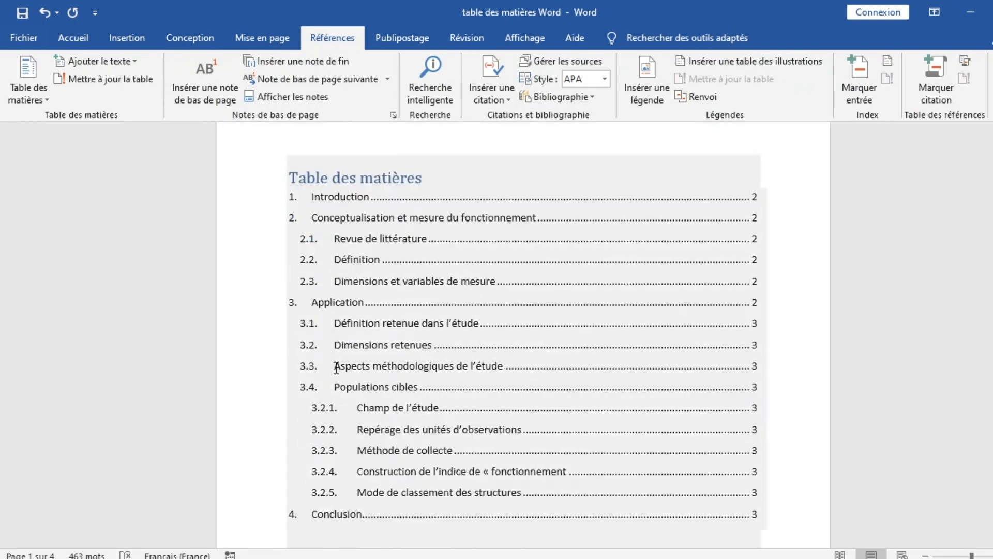
pyautogui.scroll(2, 336, 367)
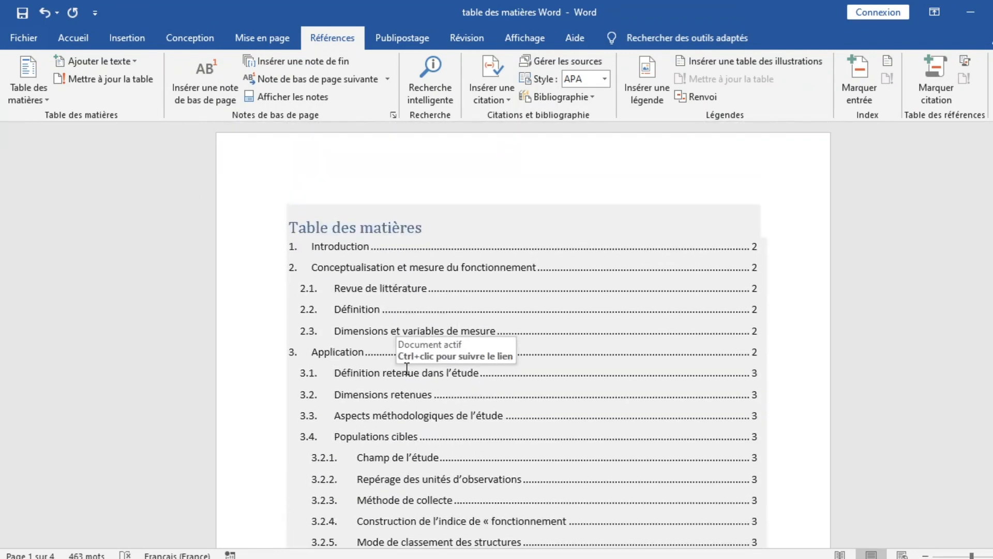
pyautogui.click(394, 232)
pyautogui.press('End')
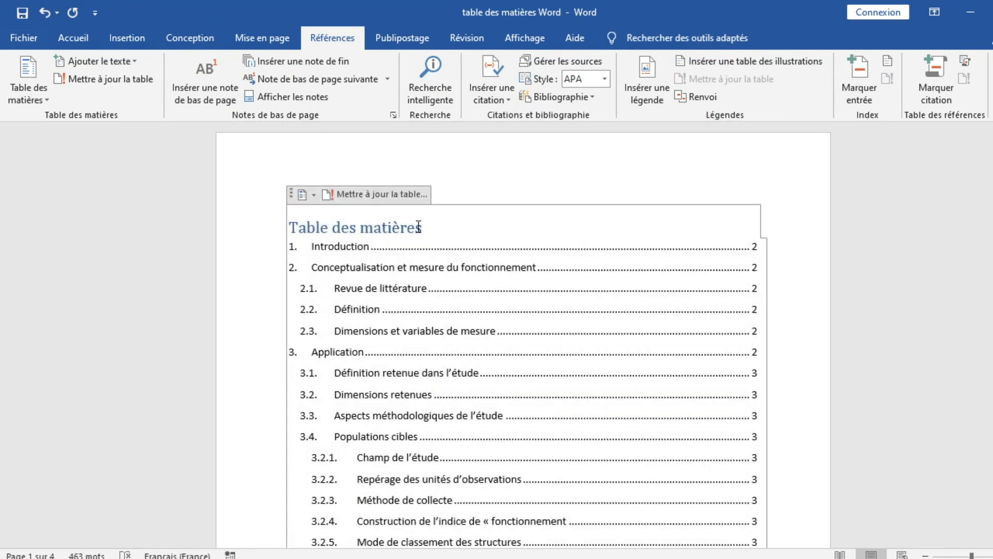
pyautogui.keyDown('shift'); pyautogui.click(298, 223); pyautogui.keyUp('shift')
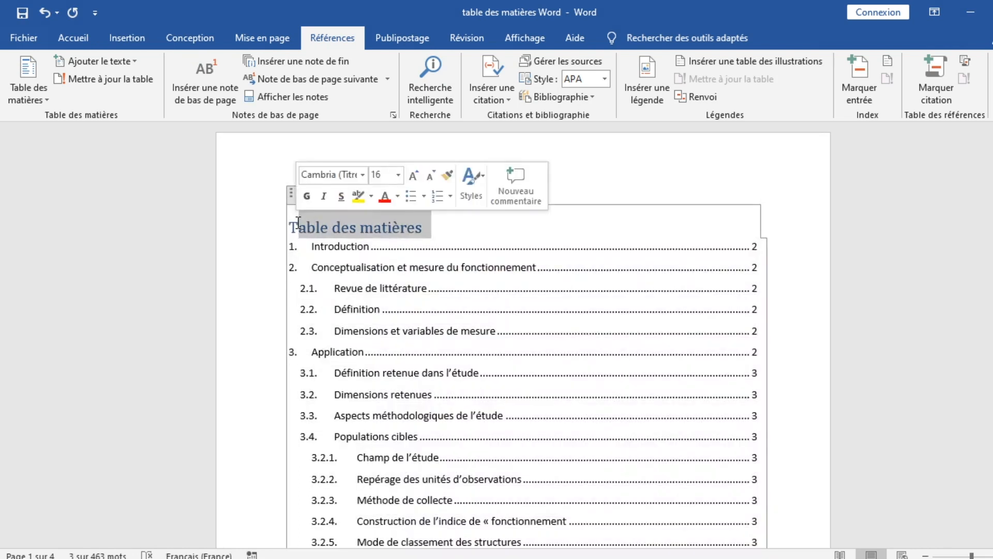
pyautogui.press('BackSpace')
pyautogui.press('BackSpace')
pyautogui.write('Somm')
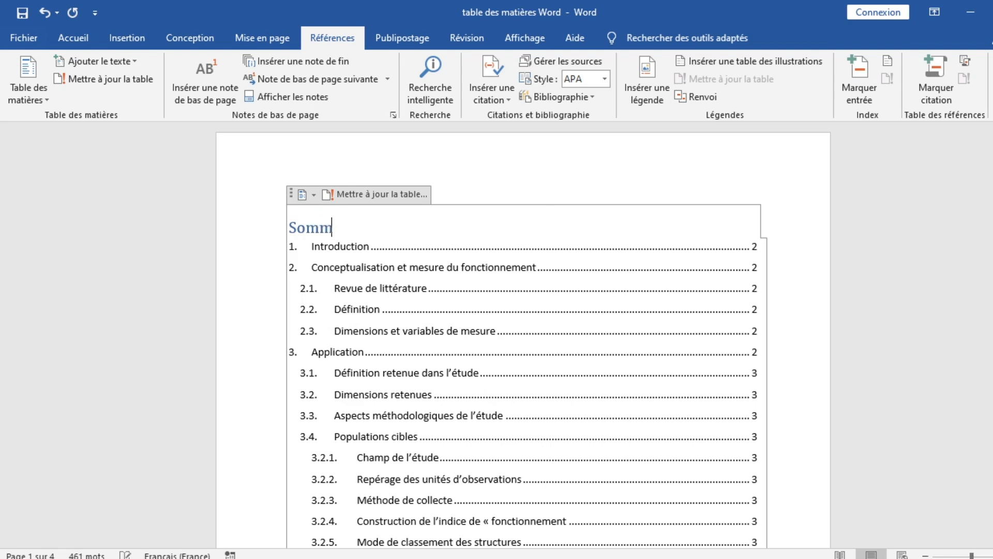
pyautogui.write('aire')
# - Compare the table of contents' page numbers with the document's headings, checking the "Application" heading and following its entry's link
pyautogui.scroll(-3, 425, 311)
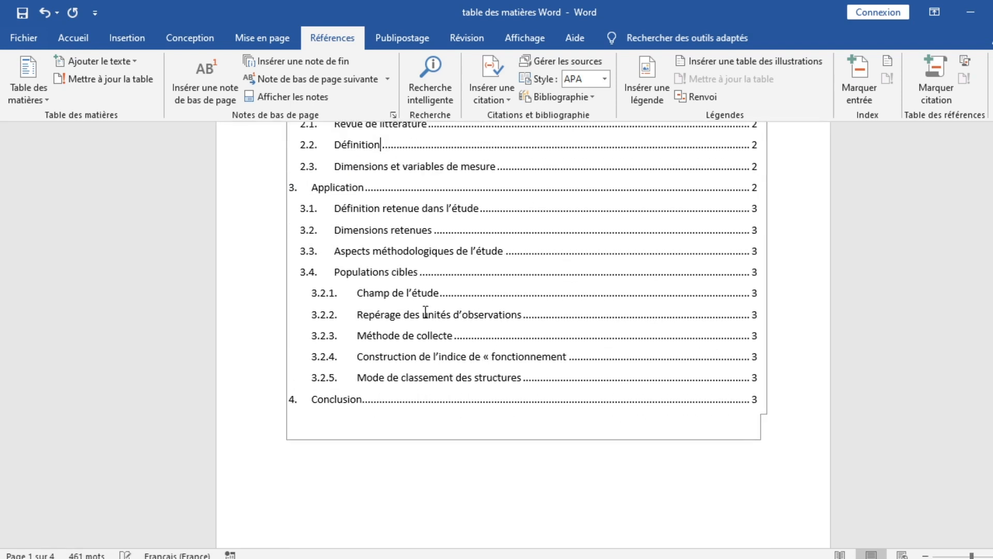
pyautogui.scroll(3, 425, 344)
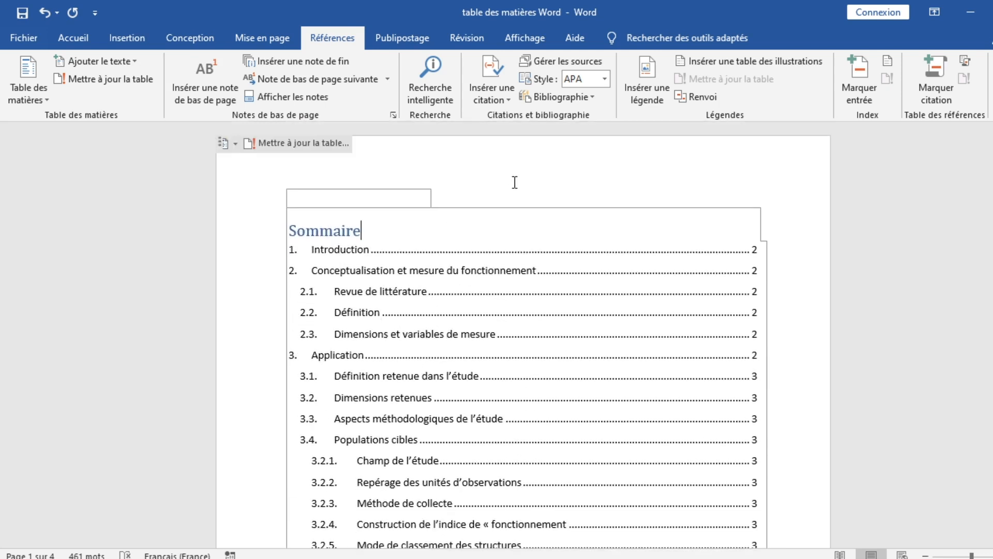
pyautogui.scroll(-15, 678, 294)
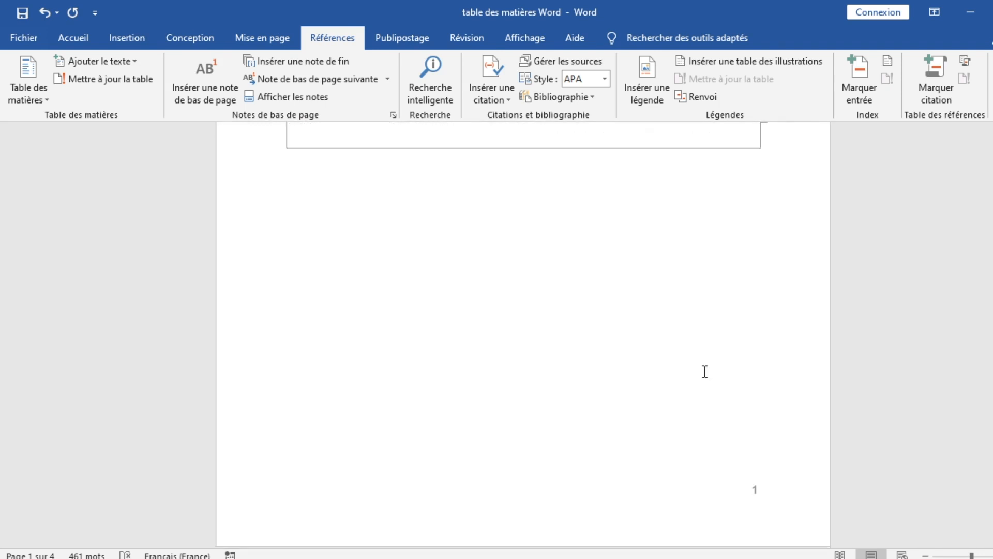
pyautogui.scroll(15, 623, 333)
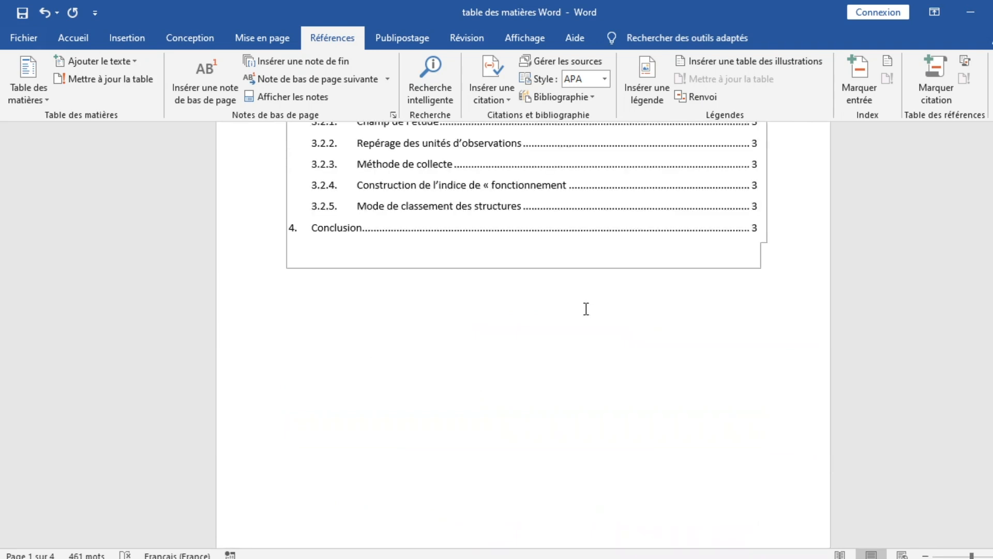
pyautogui.moveTo(989, 155); pyautogui.dragTo(989, 171)
pyautogui.moveTo(989, 362); pyautogui.dragTo(989, 325)
pyautogui.click(369, 178)
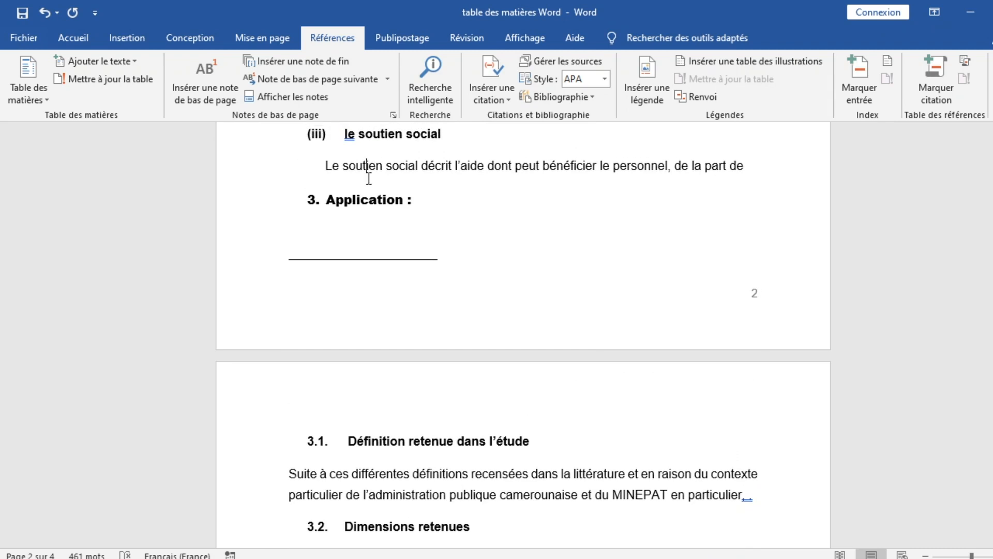
pyautogui.click(758, 165)
pyautogui.scroll(15, 758, 166)
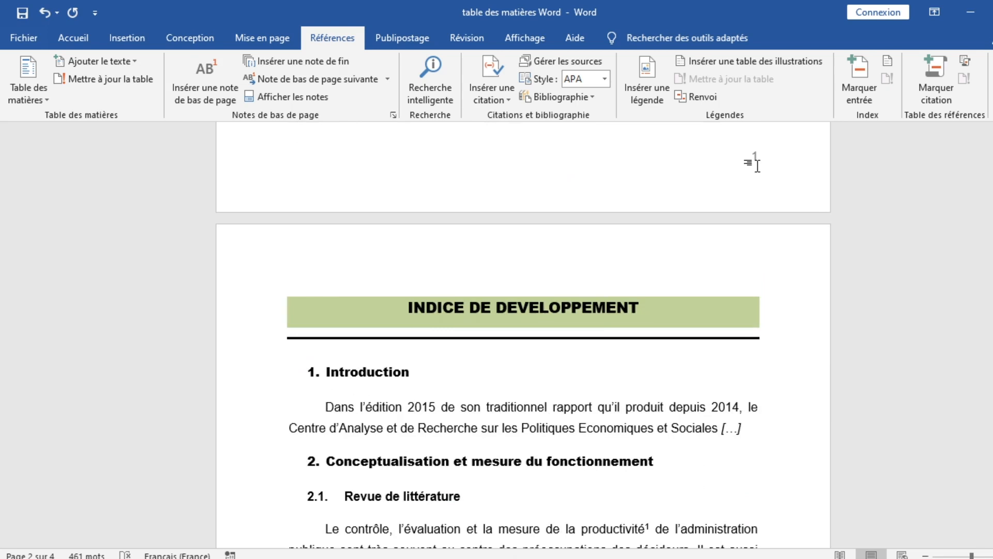
pyautogui.scroll(15, 349, 272)
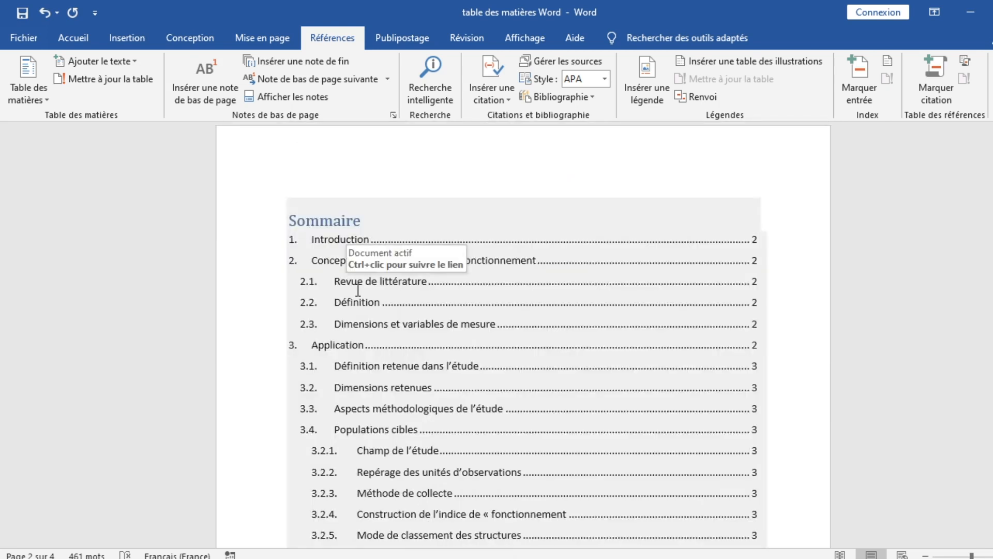
pyautogui.keyDown('ctrl'); pyautogui.click(754, 351); pyautogui.keyUp('ctrl')
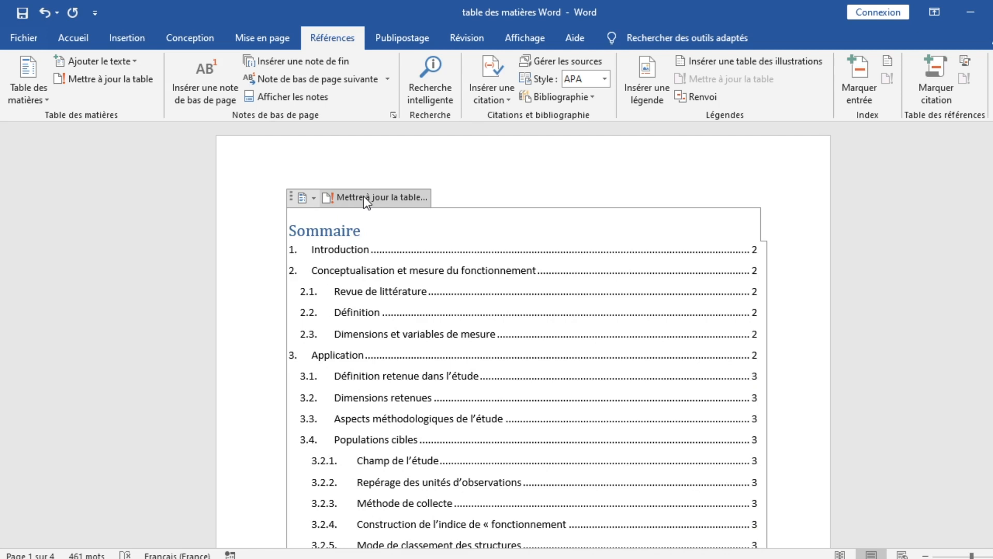
# - Update the entire table of contents, including headings and page numbers, and review its entries
pyautogui.click(365, 197)
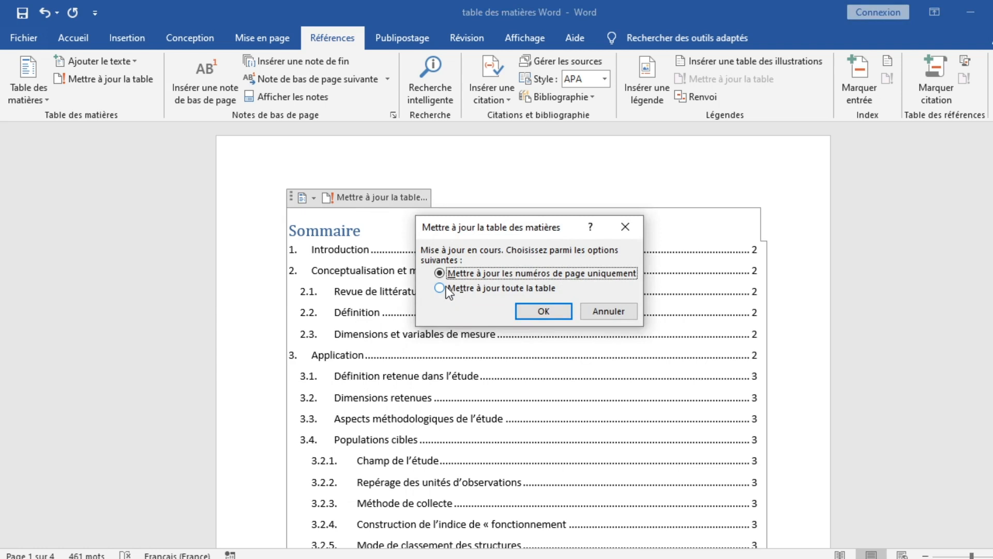
pyautogui.click(440, 288)
pyautogui.click(543, 311)
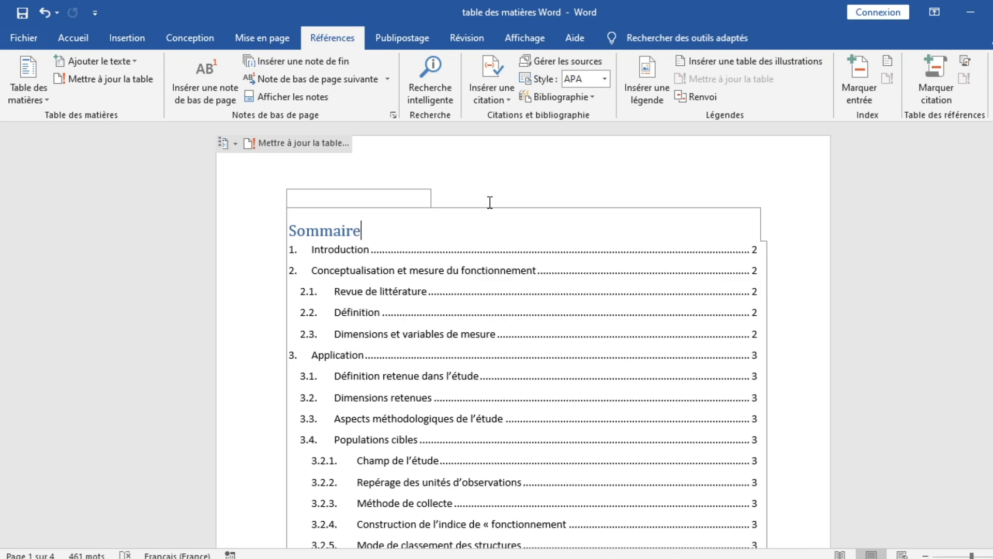
pyautogui.scroll(-3, 464, 288)
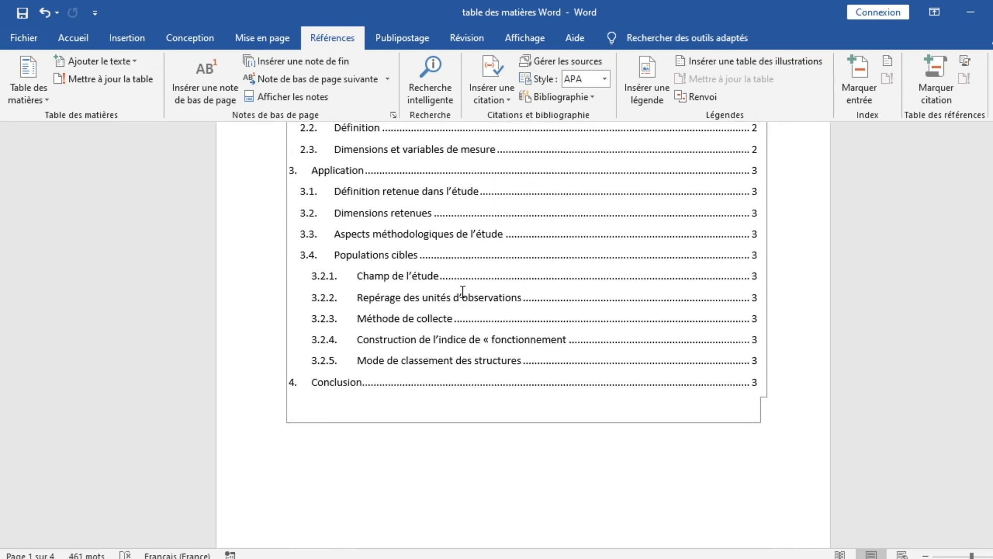
pyautogui.scroll(3, 459, 277)
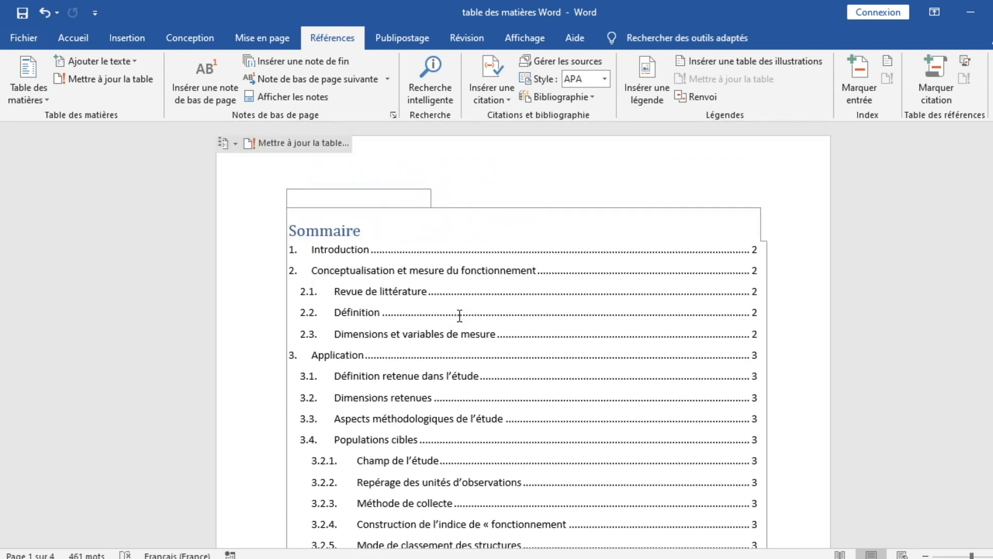